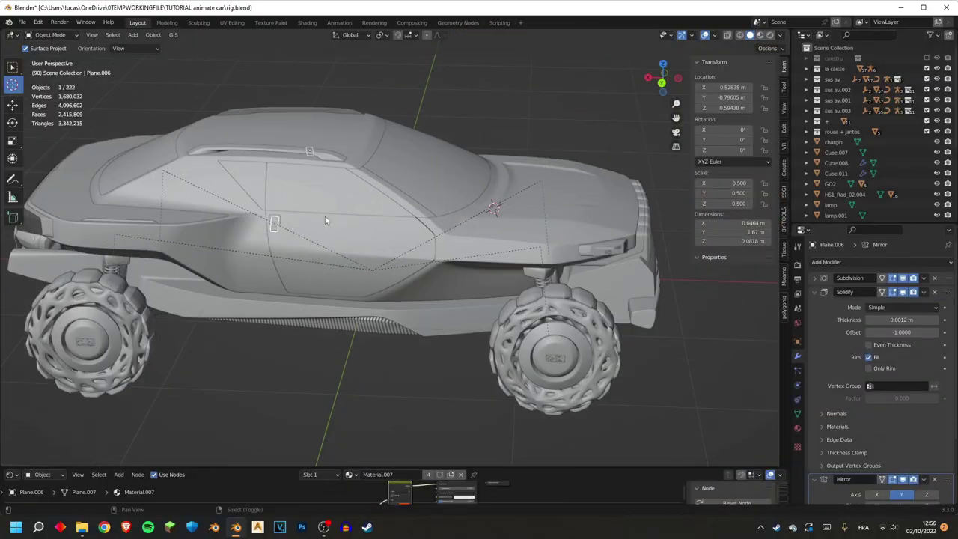
{"action": "middle_click_drag", "start_coordinate": [325, 220], "coordinate": [382, 234], "text": "shift"}
{"action": "key", "text": "g"}
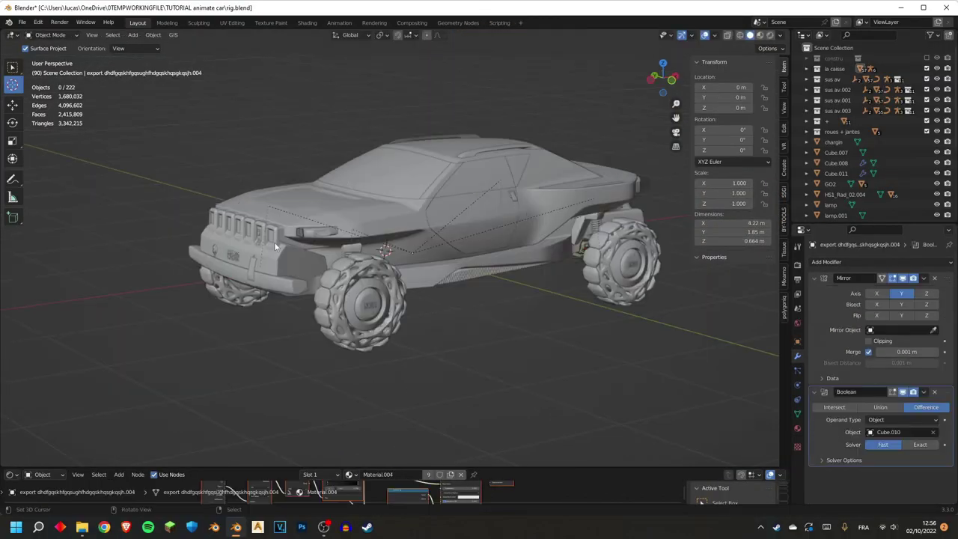
{"action": "right_click", "coordinate": [405, 209]}
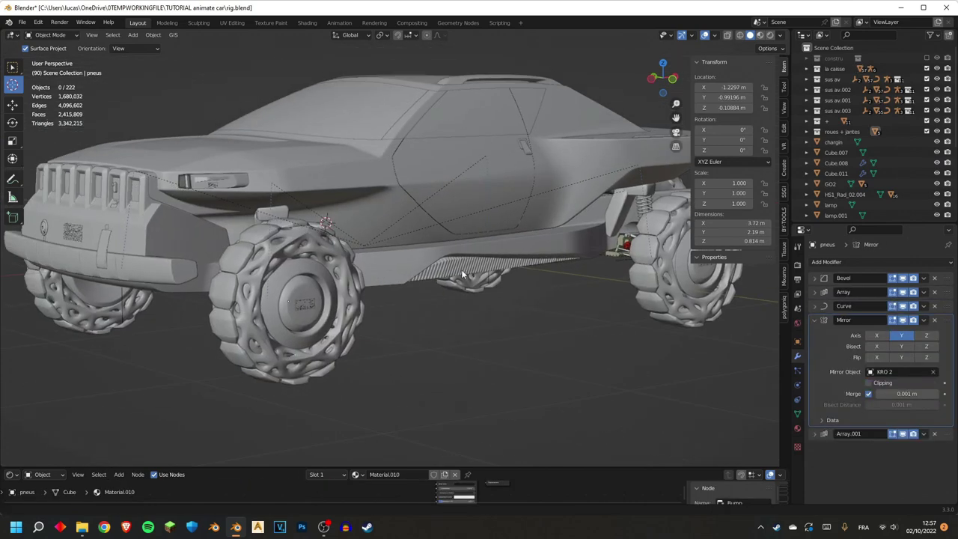
{"action": "scroll", "coordinate": [380, 250], "scroll_direction": "down", "scroll_amount": 2}
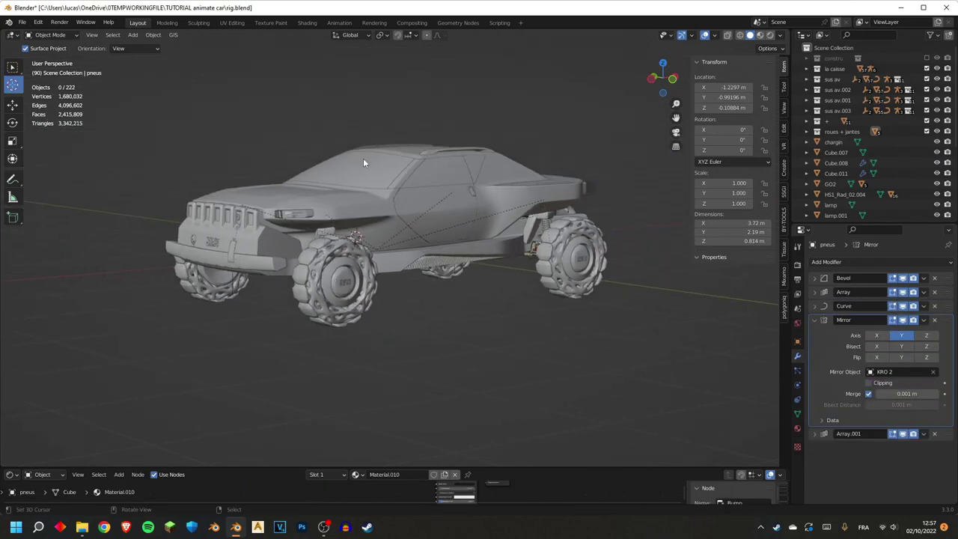
{"action": "middle_click_drag", "start_coordinate": [300, 265], "coordinate": [278, 268]}
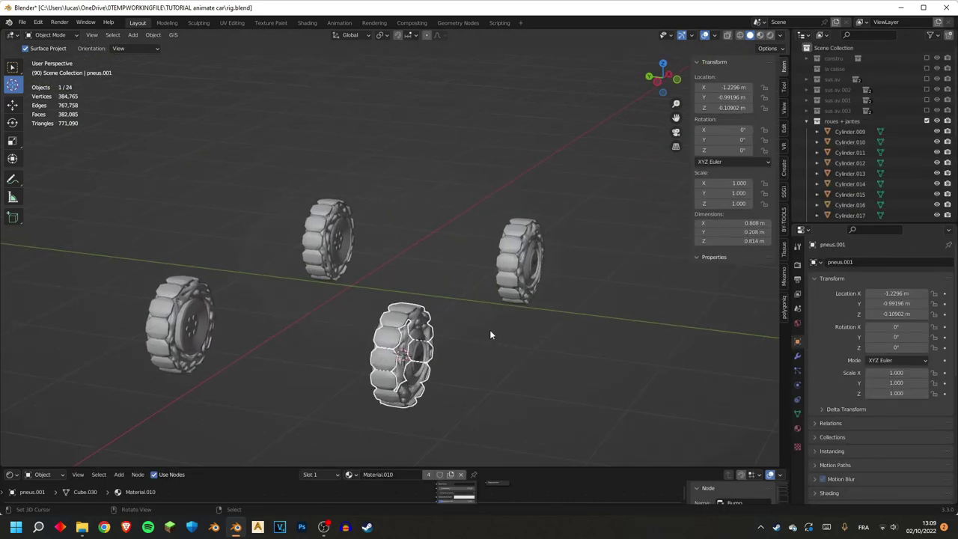
- Set the origins of all the tyre, rim and logo parts of the four wheels to their own geometry
{"action": "middle_click_drag", "start_coordinate": [490, 329], "coordinate": [480, 256]}
{"action": "scroll", "coordinate": [419, 237], "scroll_direction": "up", "scroll_amount": 1}
{"action": "scroll", "coordinate": [400, 259], "scroll_direction": "up", "scroll_amount": 1}
{"action": "right_click", "coordinate": [419, 292]}
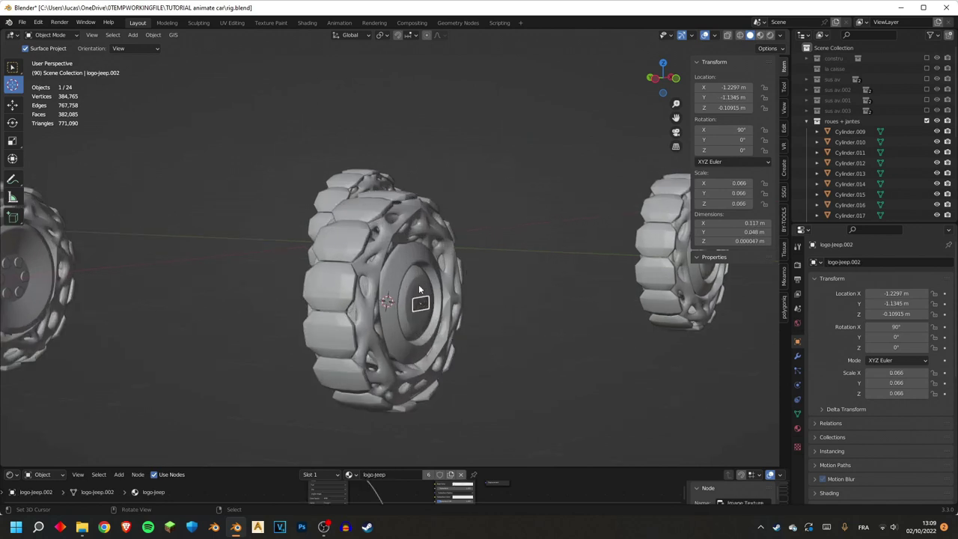
{"action": "left_click", "coordinate": [352, 232]}
{"action": "scroll", "coordinate": [445, 255], "scroll_direction": "down", "scroll_amount": 3}
{"action": "middle_click_drag", "start_coordinate": [445, 254], "coordinate": [315, 293]}
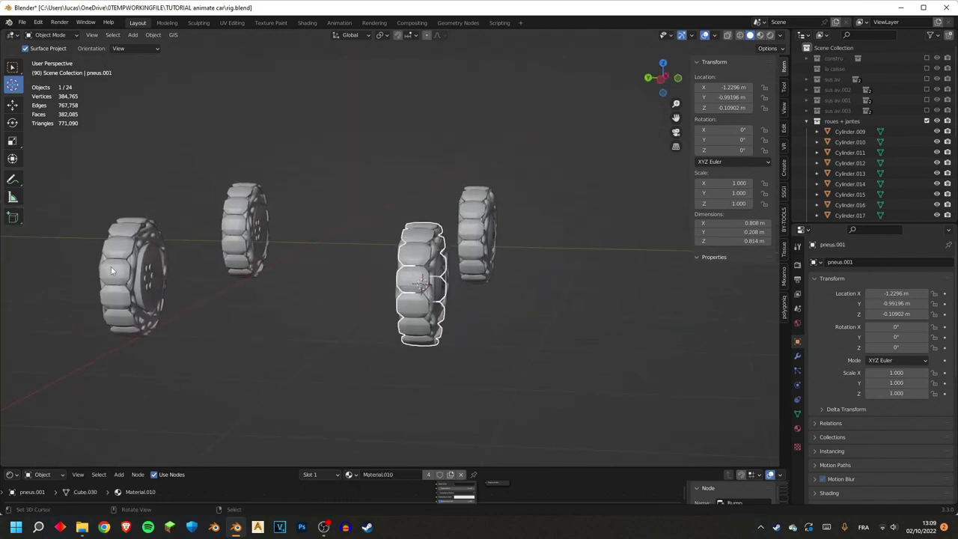
{"action": "middle_click_drag", "start_coordinate": [446, 270], "coordinate": [371, 295]}
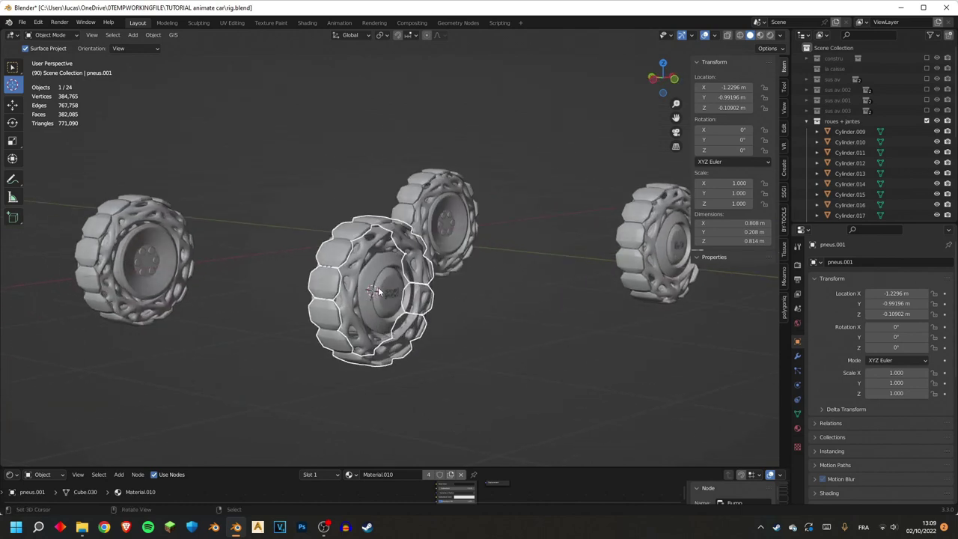
{"action": "mouse_move", "coordinate": [173, 56]}
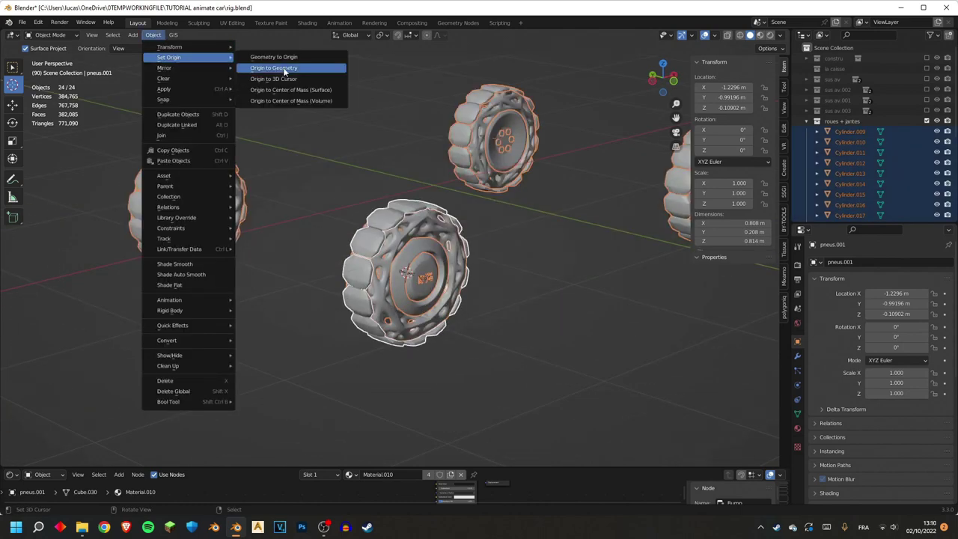
{"action": "left_click", "coordinate": [279, 71]}
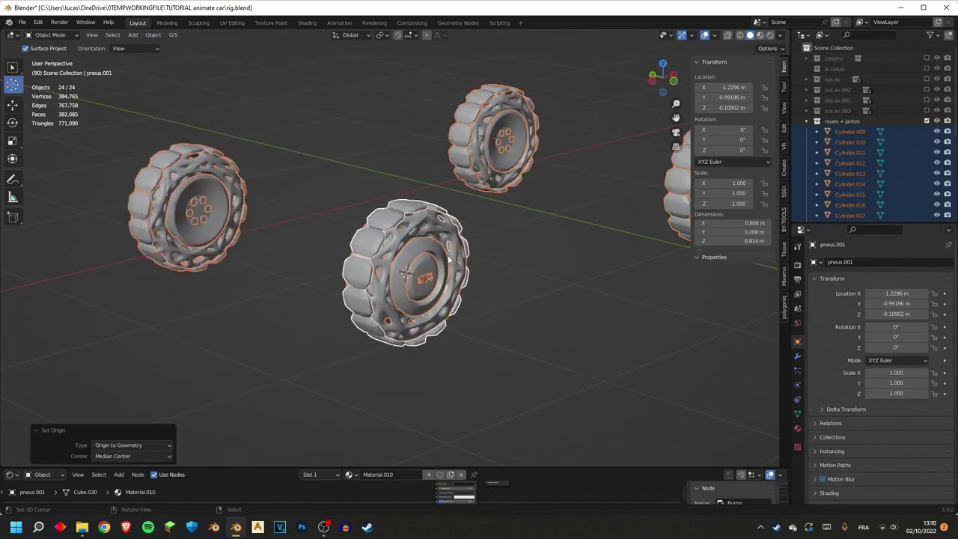
{"action": "middle_click_drag", "start_coordinate": [442, 217], "coordinate": [409, 272]}
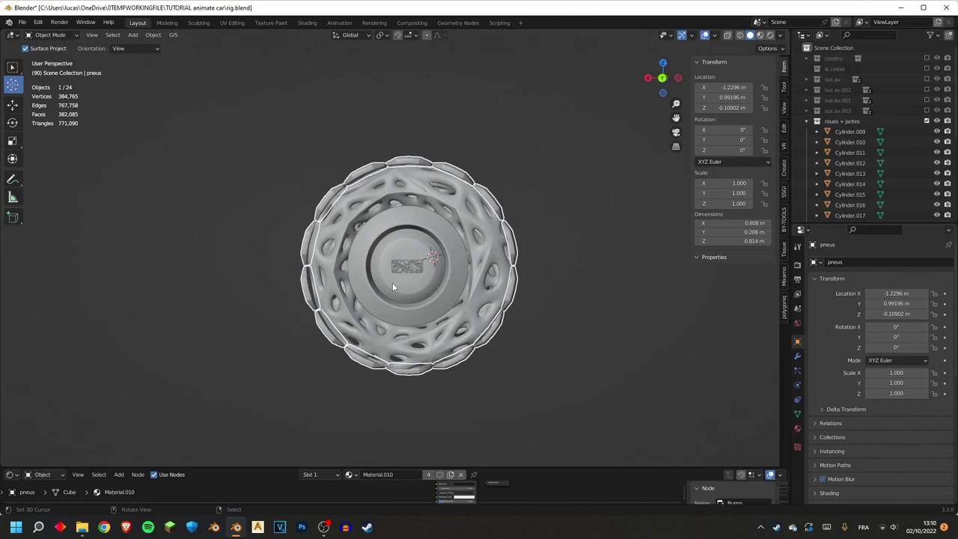
{"action": "scroll", "coordinate": [422, 262], "scroll_direction": "down", "scroll_amount": 2}
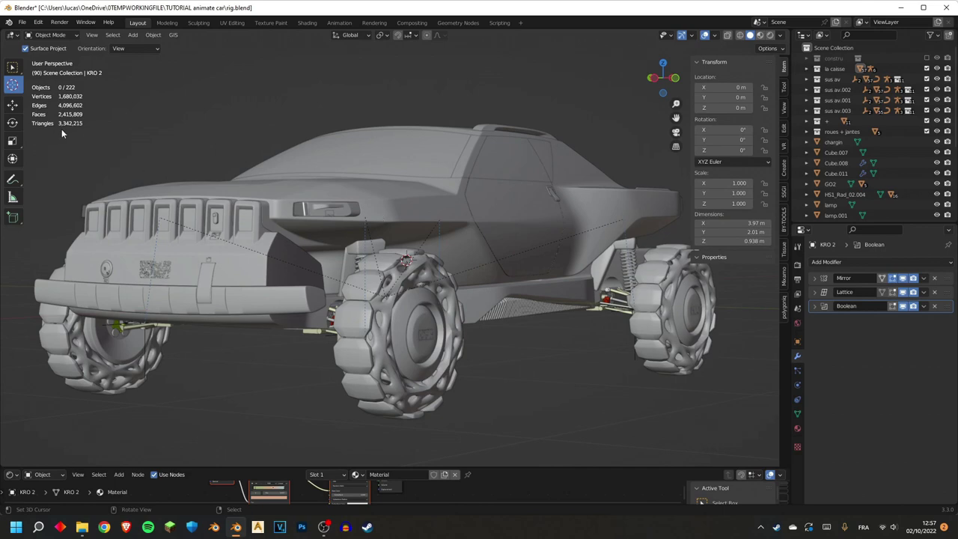
- Decimate the car's body shell KRO 2 in Collapse mode with a ratio of 0.5
{"action": "middle_click_drag", "start_coordinate": [303, 210], "coordinate": [311, 266]}
{"action": "left_click", "coordinate": [311, 265]}
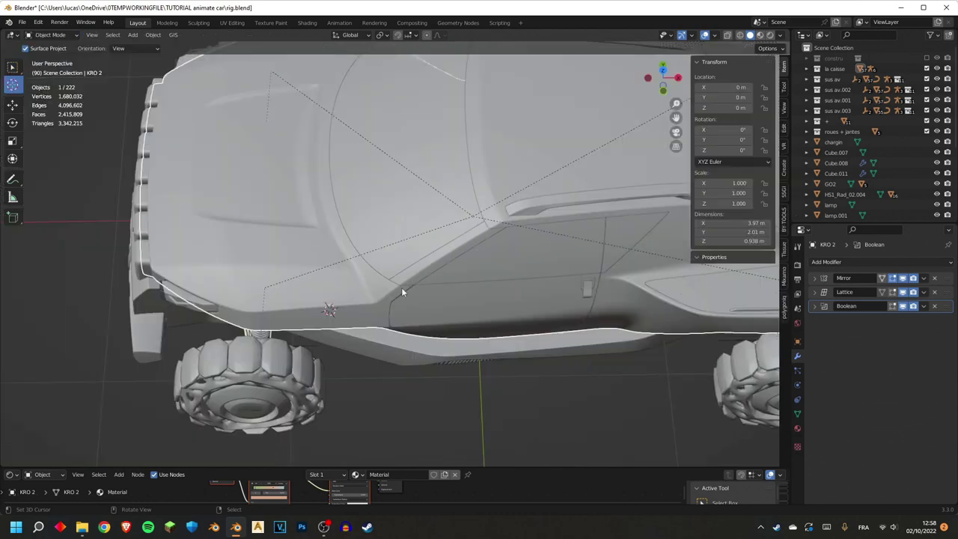
{"action": "middle_click_drag", "start_coordinate": [402, 289], "coordinate": [422, 278]}
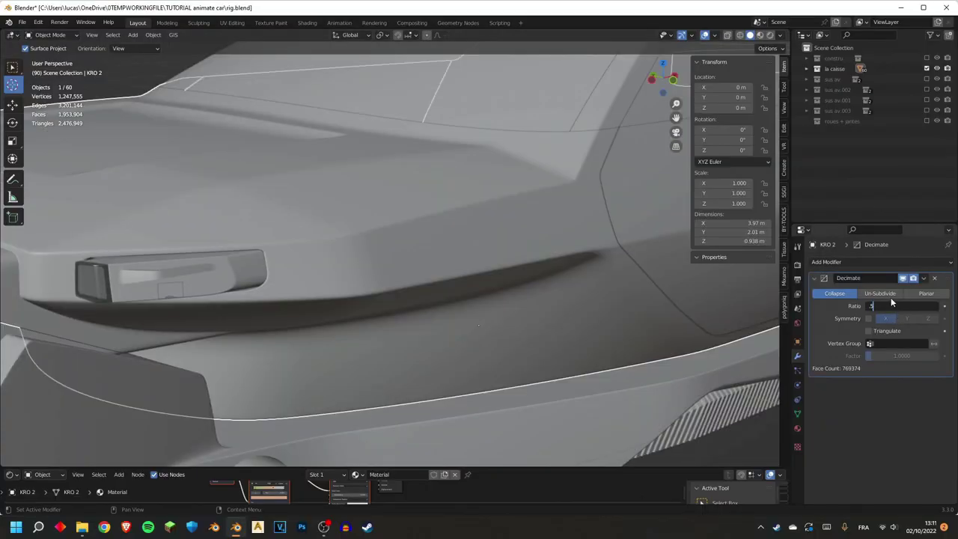
{"action": "key", "text": "Return"}
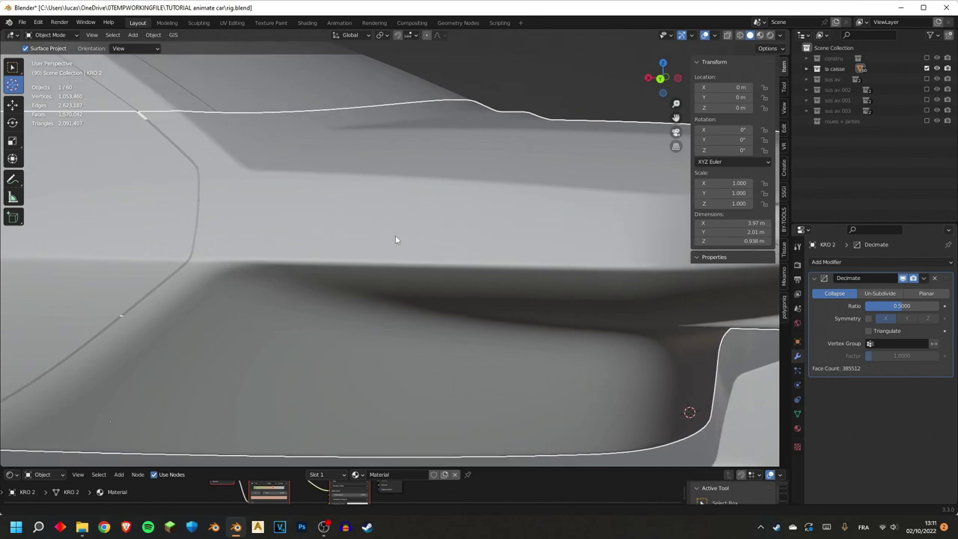
{"action": "scroll", "coordinate": [396, 237], "scroll_direction": "down", "scroll_amount": 4}
{"action": "middle_click_drag", "start_coordinate": [120, 217], "coordinate": [520, 250], "text": "shift"}
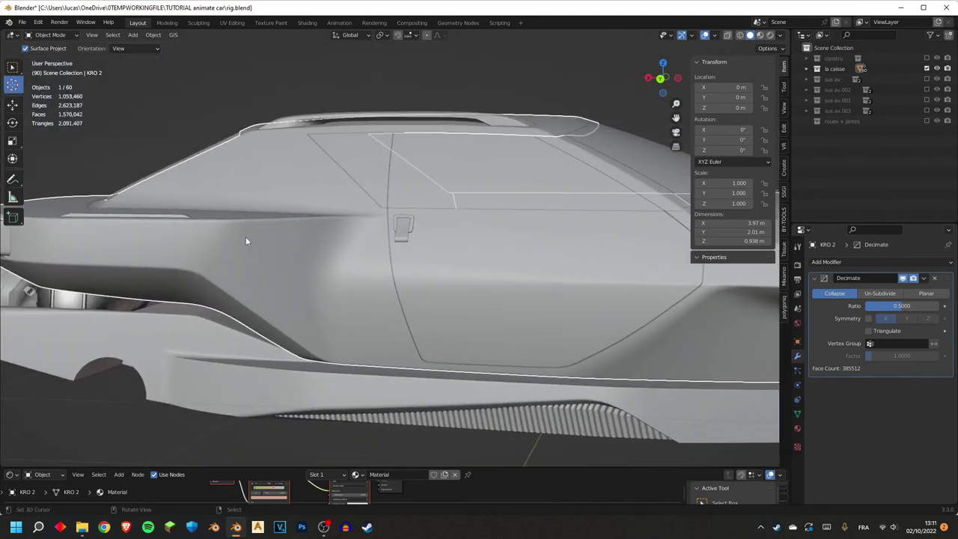
{"action": "middle_click_drag", "start_coordinate": [246, 236], "coordinate": [304, 241]}
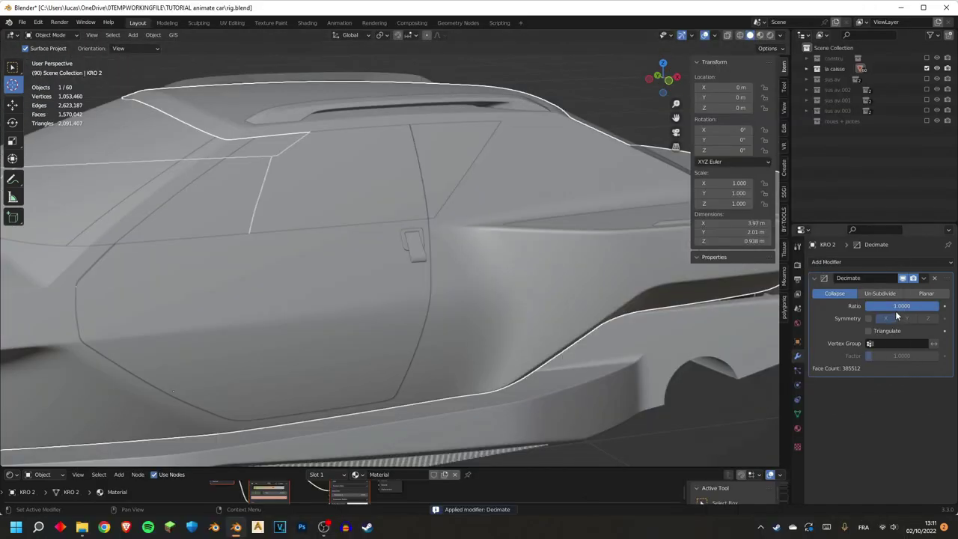
- Set the ratio of the second Decimate modifier on the body shell to 0.5
{"action": "left_click", "coordinate": [896, 306]}
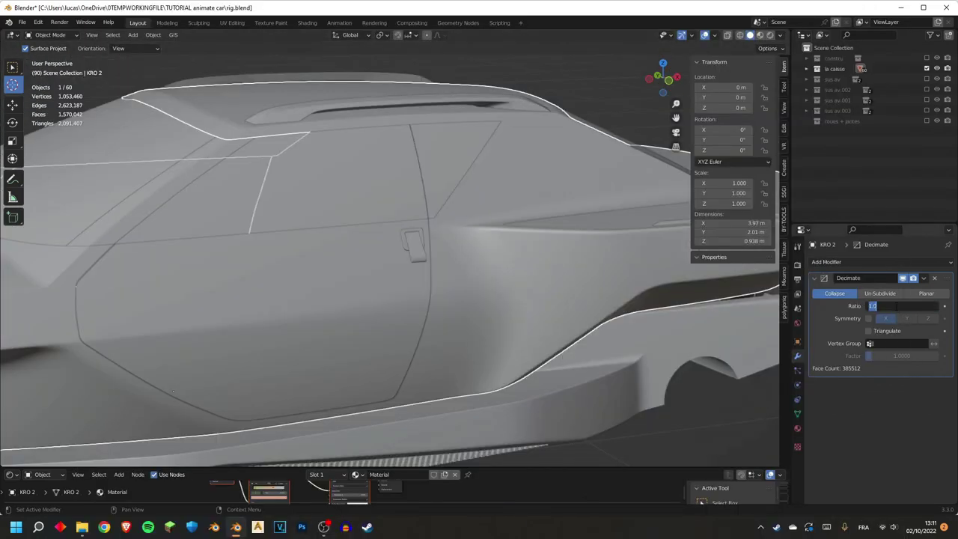
{"action": "type", "text": "5"}
{"action": "key", "text": "Return"}
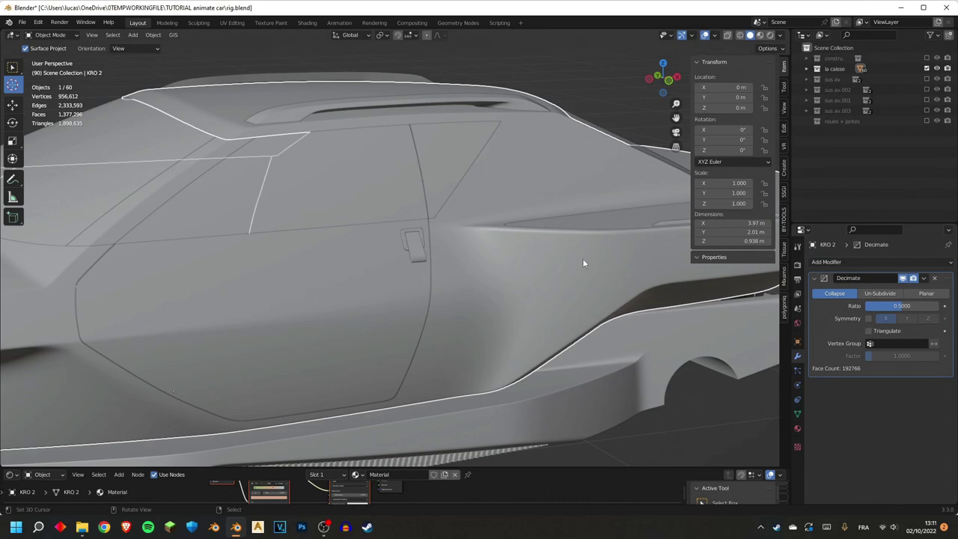
{"action": "middle_click_drag", "start_coordinate": [563, 274], "coordinate": [449, 262]}
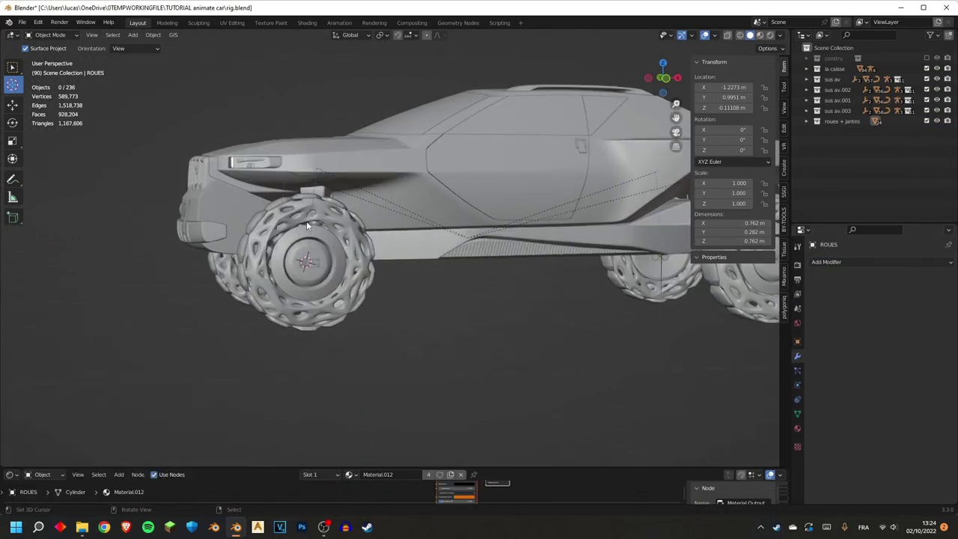
- Save the rig.blend file with only the la caisse body collection enabled
{"action": "middle_click_drag", "start_coordinate": [307, 221], "coordinate": [352, 223]}
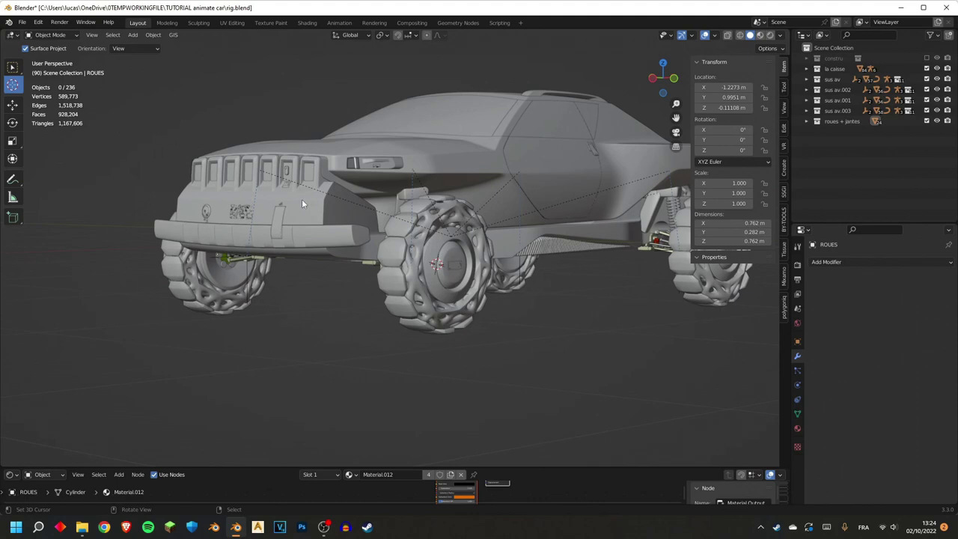
{"action": "middle_click_drag", "start_coordinate": [374, 215], "coordinate": [451, 251]}
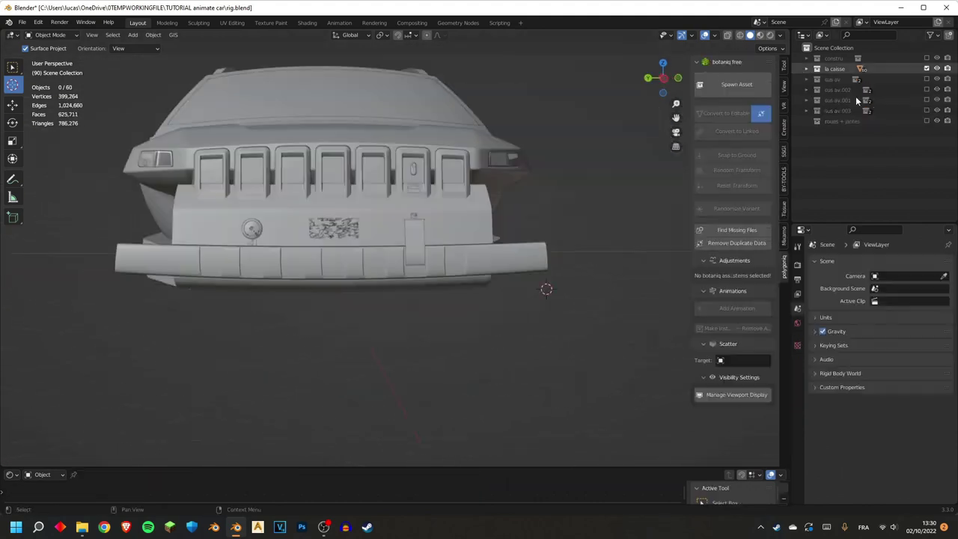
{"action": "scroll", "coordinate": [450, 254], "scroll_direction": "down", "scroll_amount": 3}
{"action": "middle_click_drag", "start_coordinate": [449, 254], "coordinate": [463, 190]}
{"action": "key", "text": "ctrl+s"}
- Parent all the body parts to the KRO 2 shell, keeping their transforms
{"action": "key", "text": "a"}
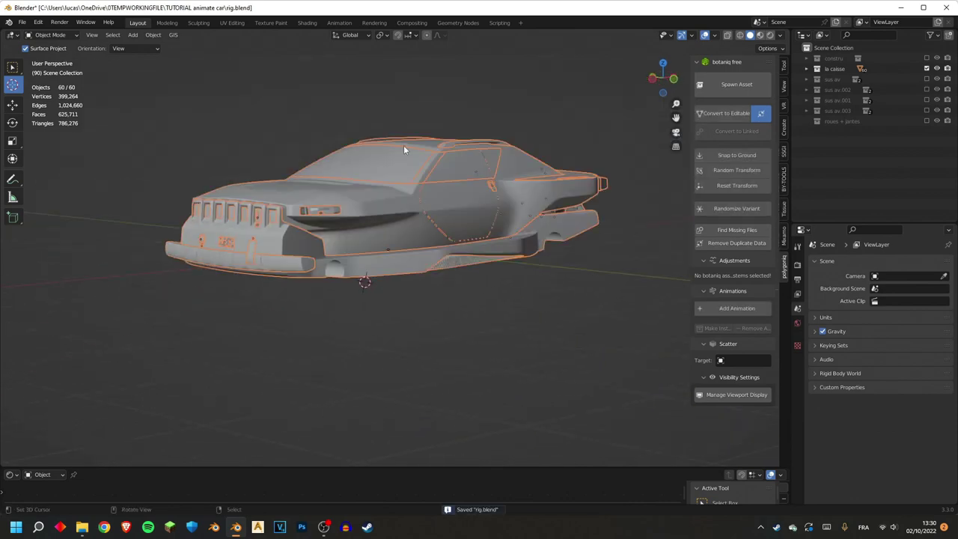
{"action": "middle_click_drag", "start_coordinate": [404, 146], "coordinate": [280, 283], "text": "shift"}
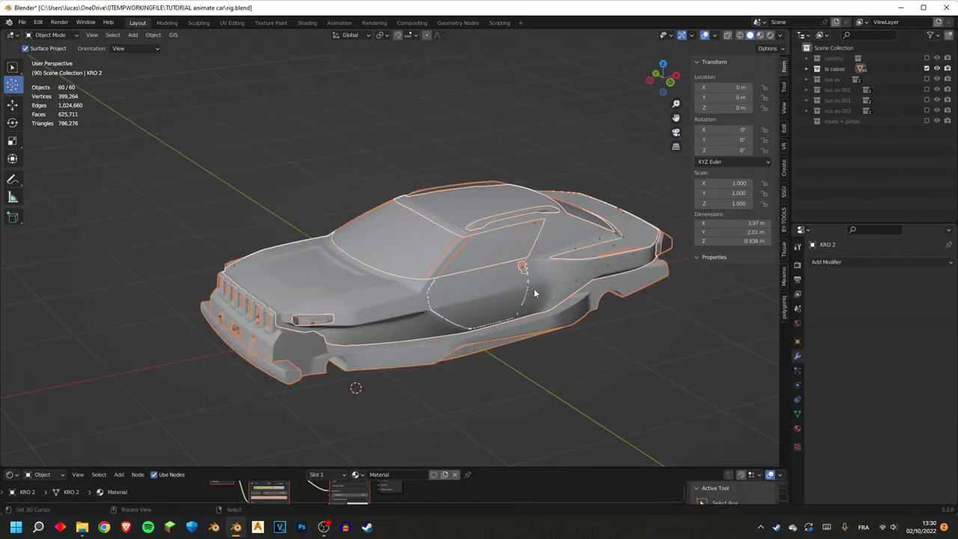
{"action": "middle_click_drag", "start_coordinate": [429, 208], "coordinate": [291, 247]}
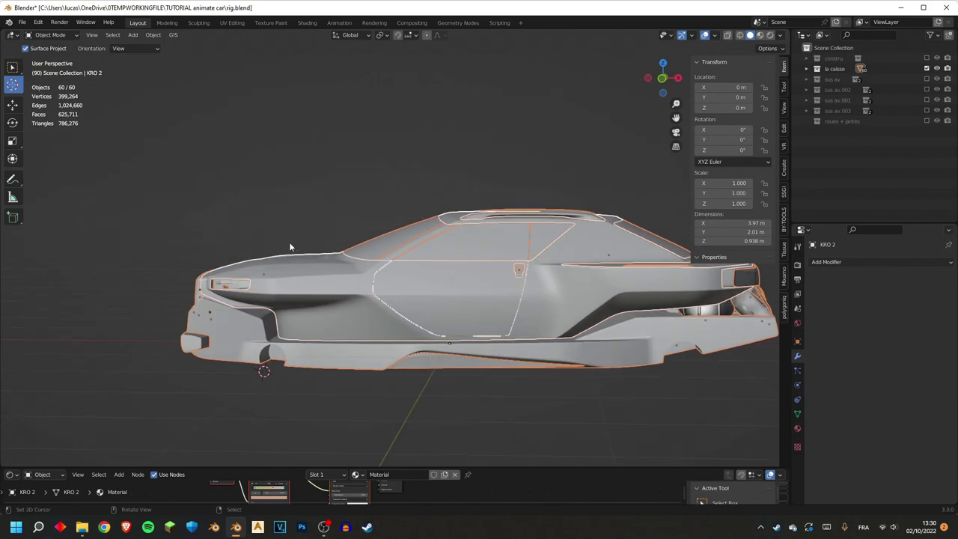
{"action": "middle_click_drag", "start_coordinate": [339, 309], "coordinate": [389, 291]}
{"action": "key", "text": "ctrl+p"}
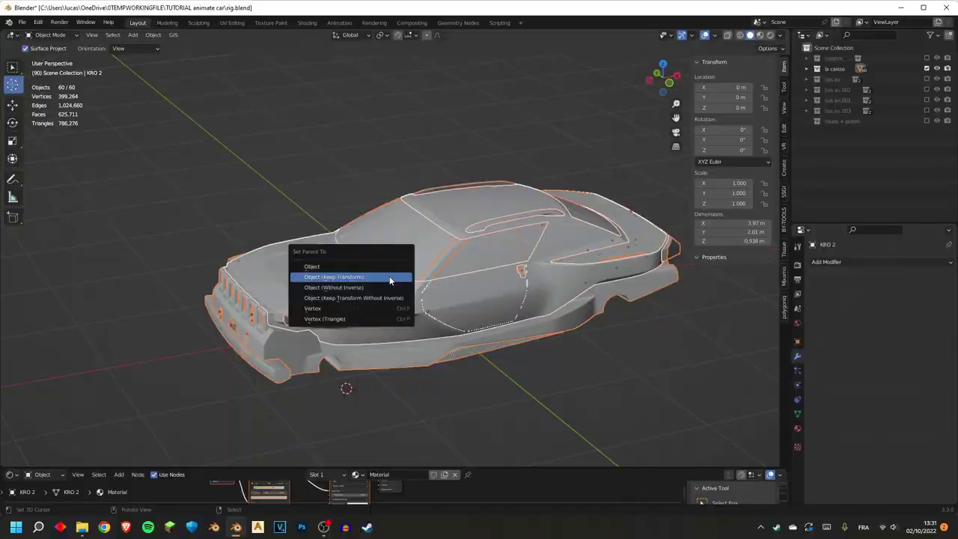
{"action": "left_click", "coordinate": [540, 241]}
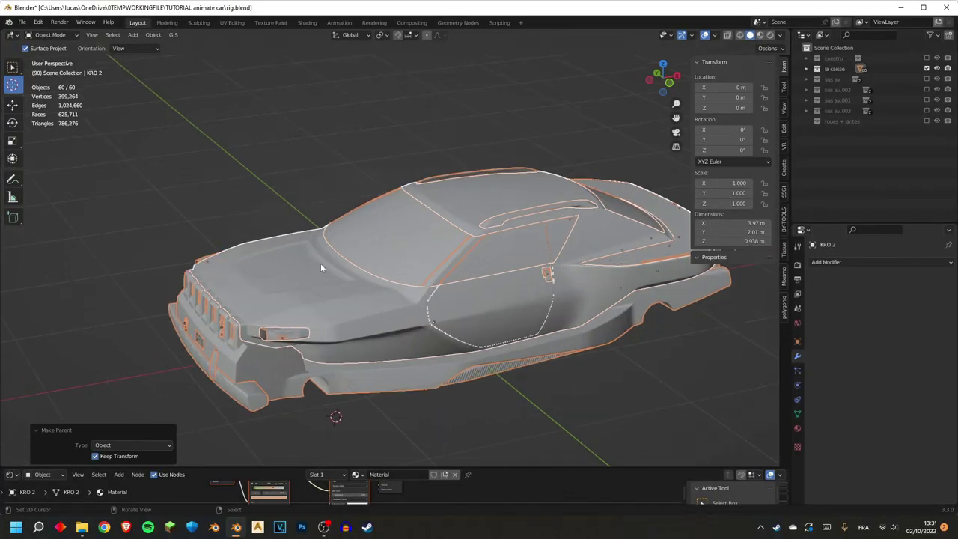
{"action": "middle_click_drag", "start_coordinate": [320, 267], "coordinate": [373, 240]}
- Test the body's parenting by moving only the KRO 2 shell up along Z, and cancel the move
{"action": "left_click", "coordinate": [451, 286]}
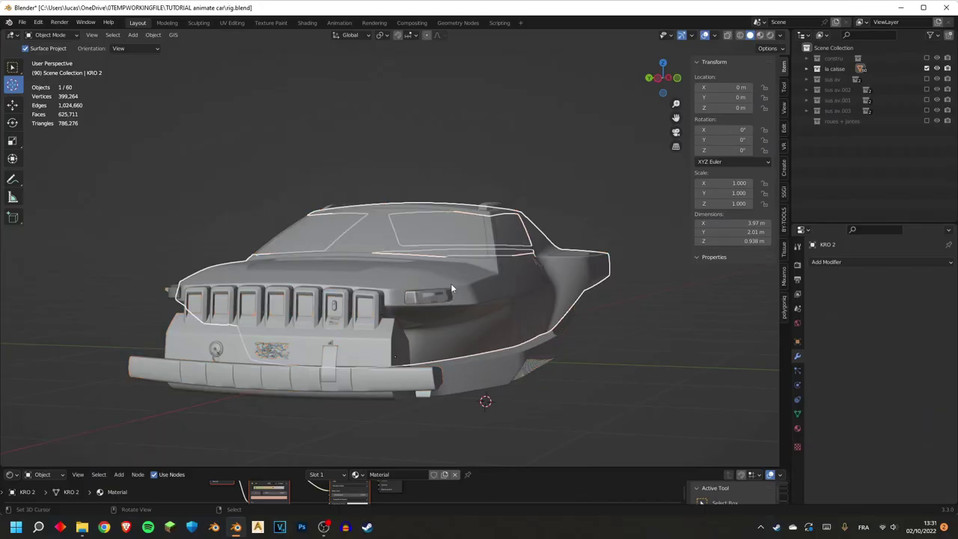
{"action": "key", "text": "g"}
{"action": "key", "text": "z"}
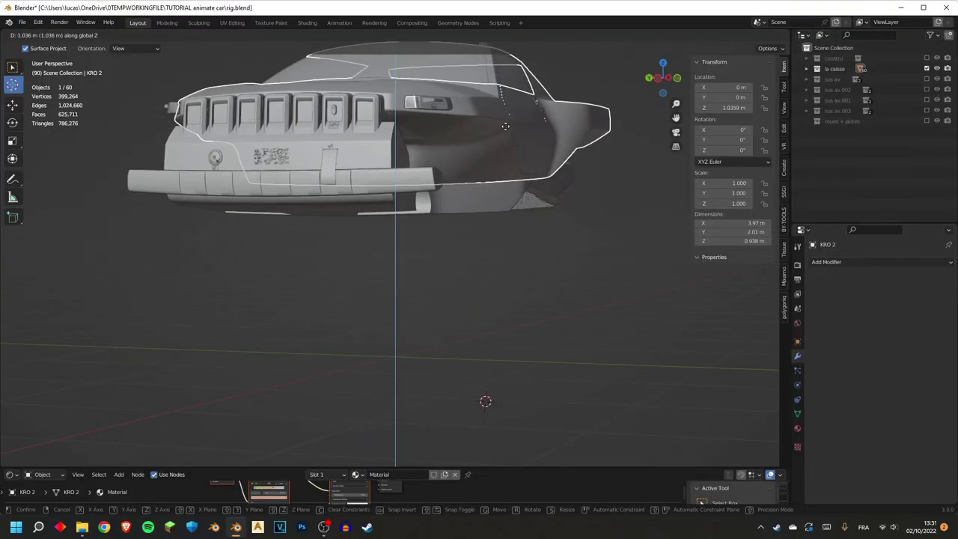
{"action": "right_click", "coordinate": [551, 130]}
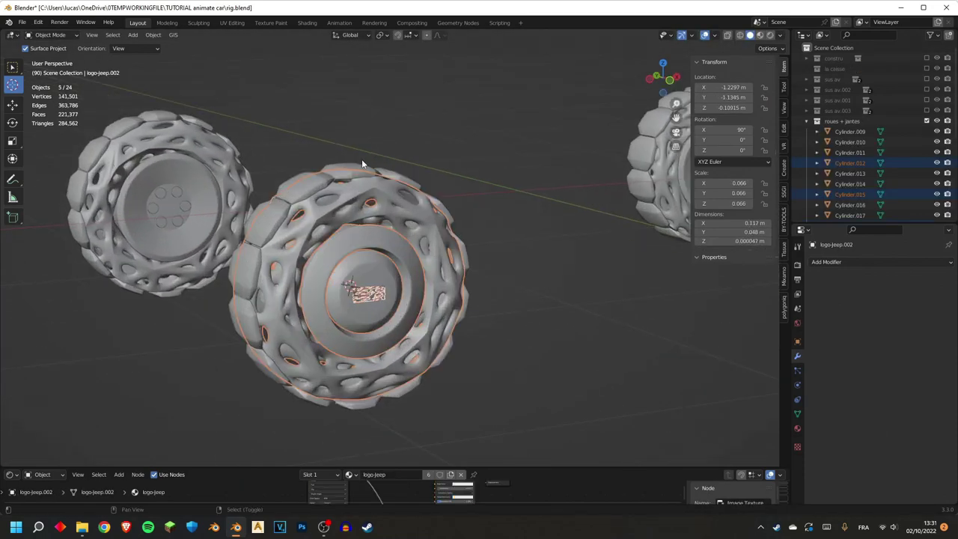
- Add the tyre pneus.001 to the selected front wheel parts and parent them to it, keeping their transforms
{"action": "left_click", "coordinate": [362, 159], "text": "shift"}
{"action": "middle_click_drag", "start_coordinate": [362, 158], "coordinate": [423, 286]}
{"action": "key", "text": "ctrl+p"}
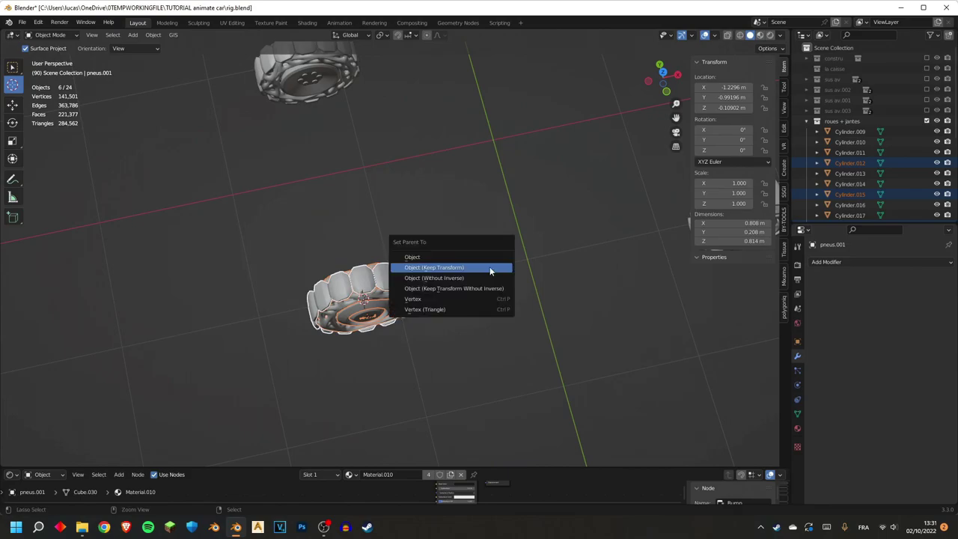
{"action": "left_click", "coordinate": [490, 266]}
{"action": "middle_click_drag", "start_coordinate": [472, 275], "coordinate": [438, 275]}
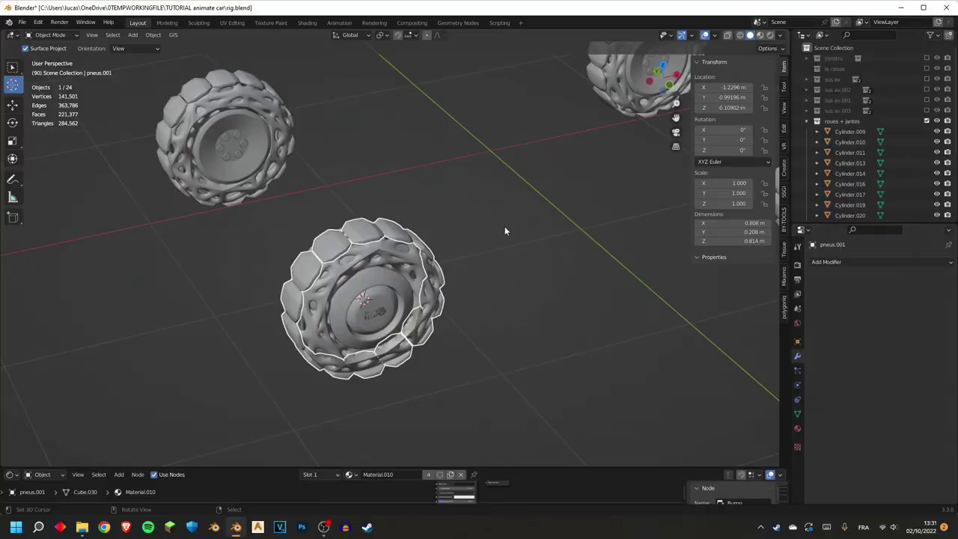
- Parent the rim, bolt and logo parts of the front wheel on the opposite side to its tyre
{"action": "middle_click_drag", "start_coordinate": [505, 231], "coordinate": [443, 229]}
{"action": "scroll", "coordinate": [299, 232], "scroll_direction": "up", "scroll_amount": 3}
{"action": "middle_click_drag", "start_coordinate": [289, 223], "coordinate": [432, 218], "text": "shift"}
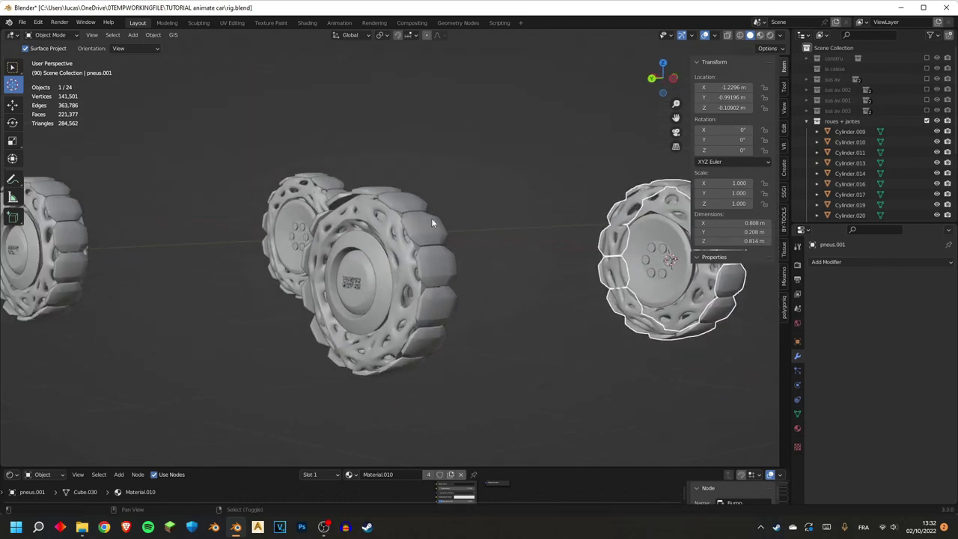
{"action": "right_click", "coordinate": [425, 228]}
{"action": "middle_click_drag", "start_coordinate": [419, 228], "coordinate": [314, 217]}
{"action": "key", "text": "ctrl+p"}
{"action": "left_click", "coordinate": [292, 207]}
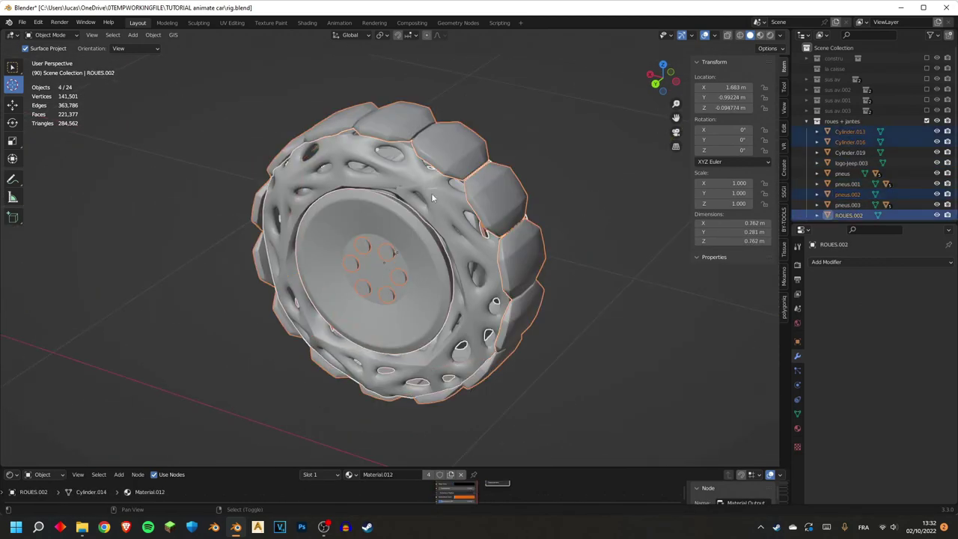
- Parent the remaining rear wheel's parts to the tyre pneus.002 and collapse the roues + jantes collection
{"action": "key", "text": "ctrl+p"}
{"action": "left_click", "coordinate": [420, 180]}
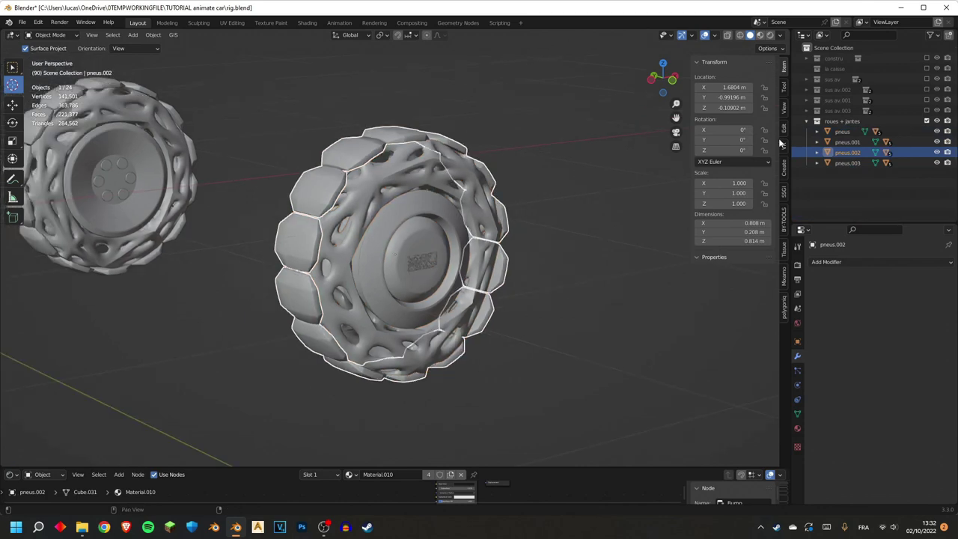
{"action": "left_click", "coordinate": [807, 120]}
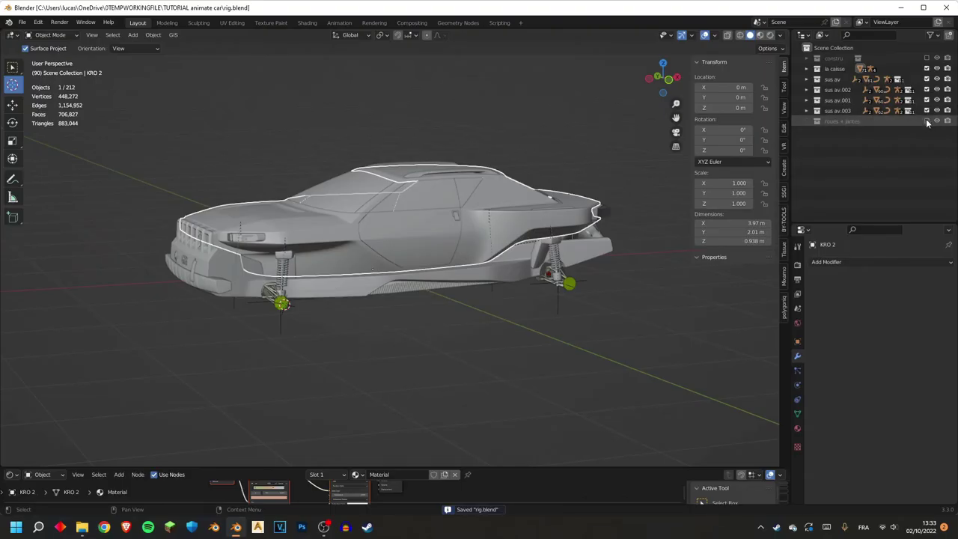
- Show the roues + jantes collection again and deselect all objects
{"action": "left_click", "coordinate": [928, 120]}
{"action": "left_click", "coordinate": [398, 249], "text": "shift"}
{"action": "middle_click_drag", "start_coordinate": [399, 249], "coordinate": [436, 244]}
{"action": "key", "text": "alt+a"}
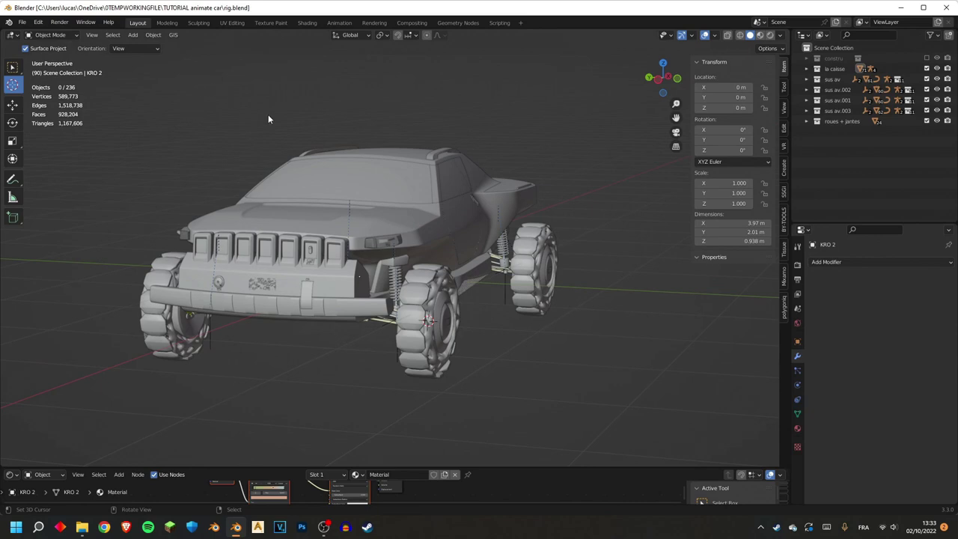
- Switch to the browser and read the naming convention for body, wheel and wheel brake objects in the Rigacar documentation
{"action": "key", "text": "alt+Tab"}
{"action": "scroll", "coordinate": [456, 249], "scroll_direction": "up", "scroll_amount": 5}
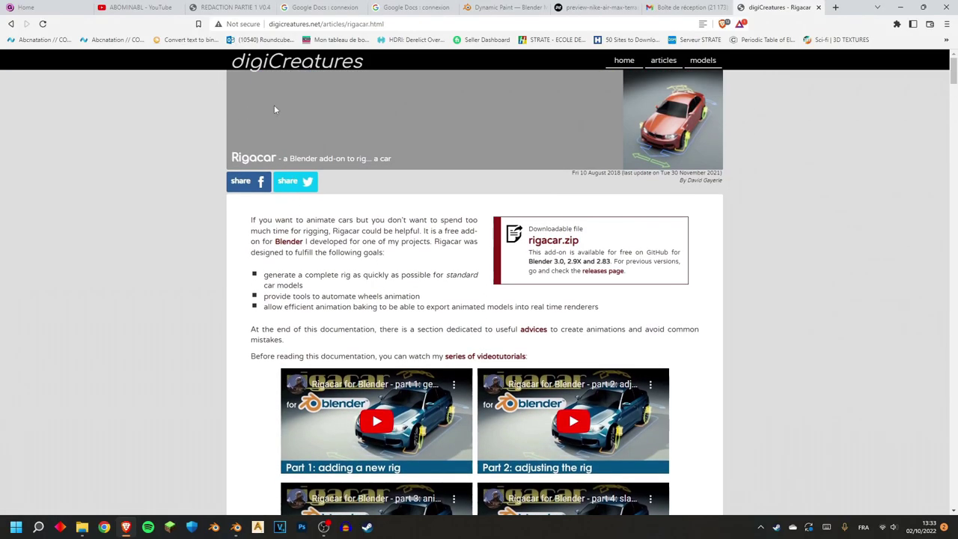
{"action": "scroll", "coordinate": [529, 255], "scroll_direction": "down", "scroll_amount": 15}
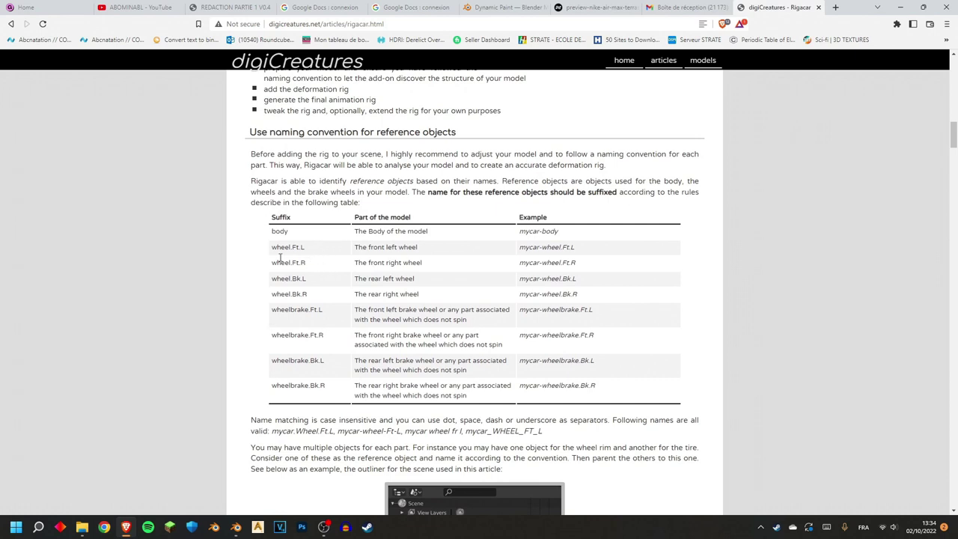
{"action": "left_click_drag", "start_coordinate": [271, 232], "coordinate": [282, 233]}
{"action": "scroll", "coordinate": [378, 353], "scroll_direction": "down", "scroll_amount": 3}
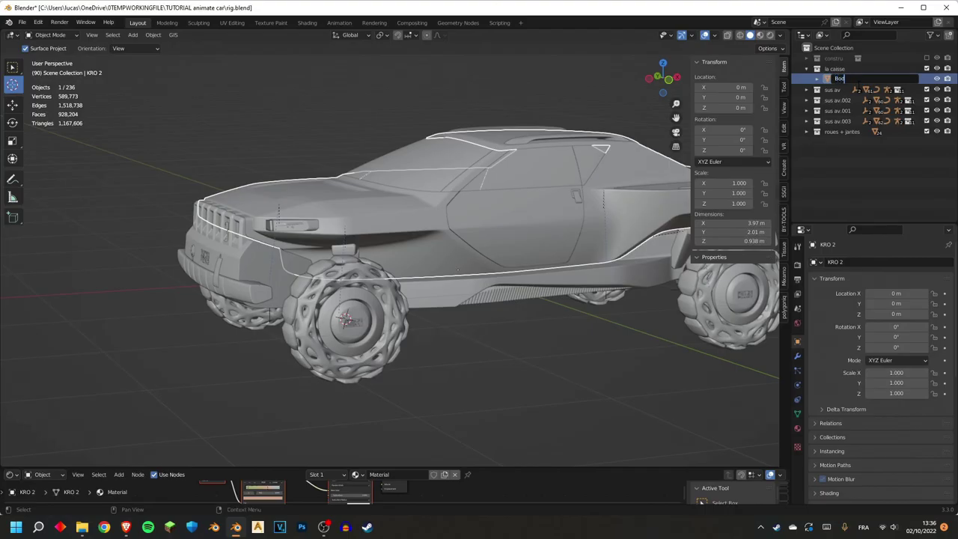
- Rename the KRO 2 shell as Body and save the file
{"action": "key", "text": "Return"}
{"action": "key", "text": "ctrl+s"}
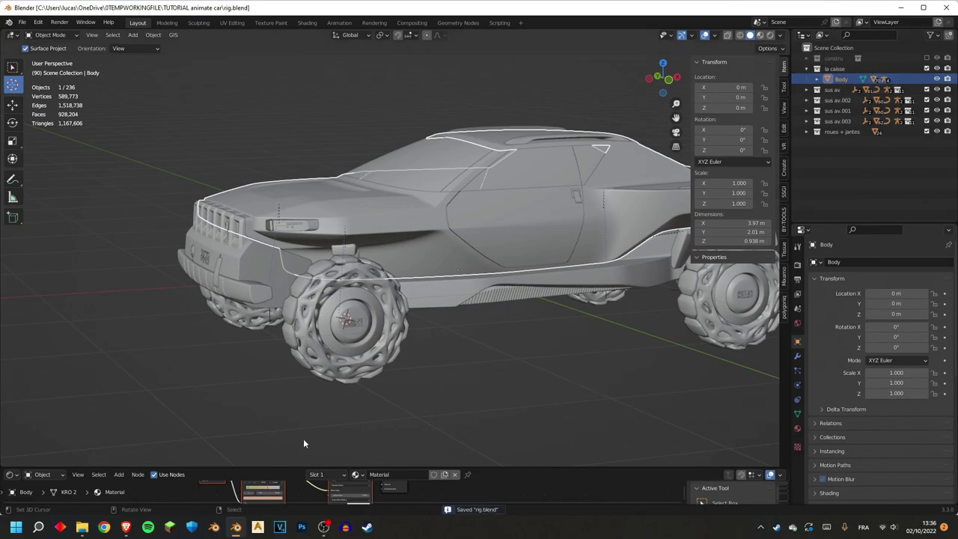
- Rename the two rear tyres as Wheel.BK.L and Wheel.BK.R, following the example object list in the Rigacar documentation
{"action": "left_click", "coordinate": [126, 527]}
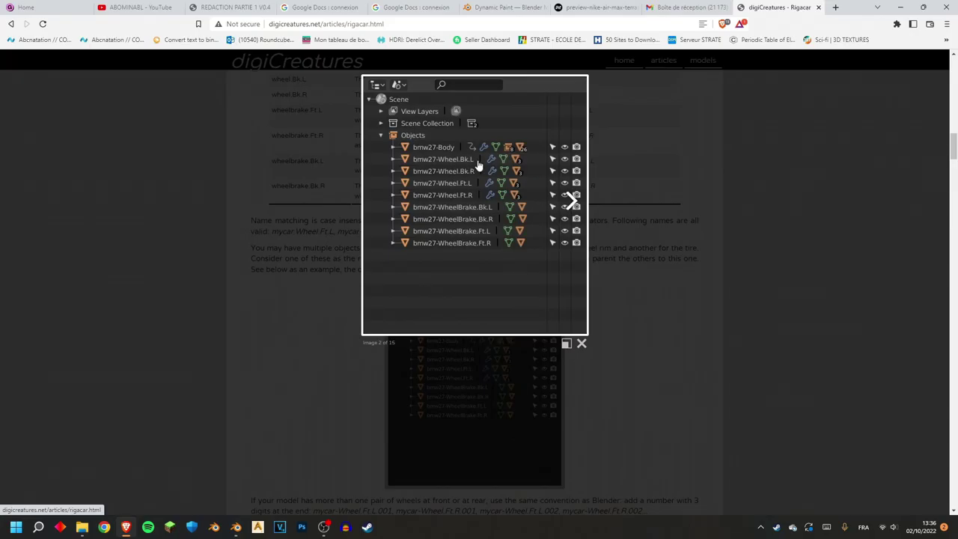
{"action": "left_click", "coordinate": [235, 527]}
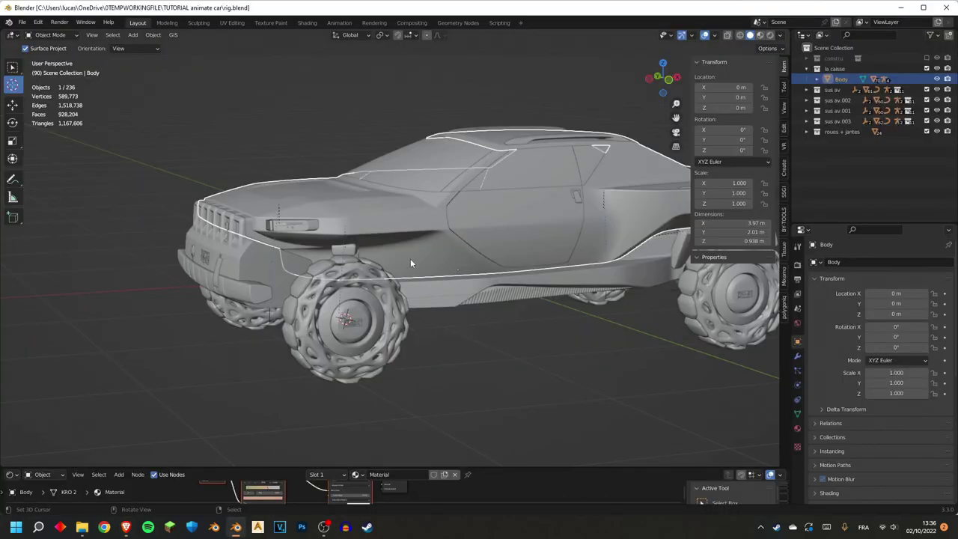
{"action": "middle_click_drag", "start_coordinate": [410, 259], "coordinate": [451, 263]}
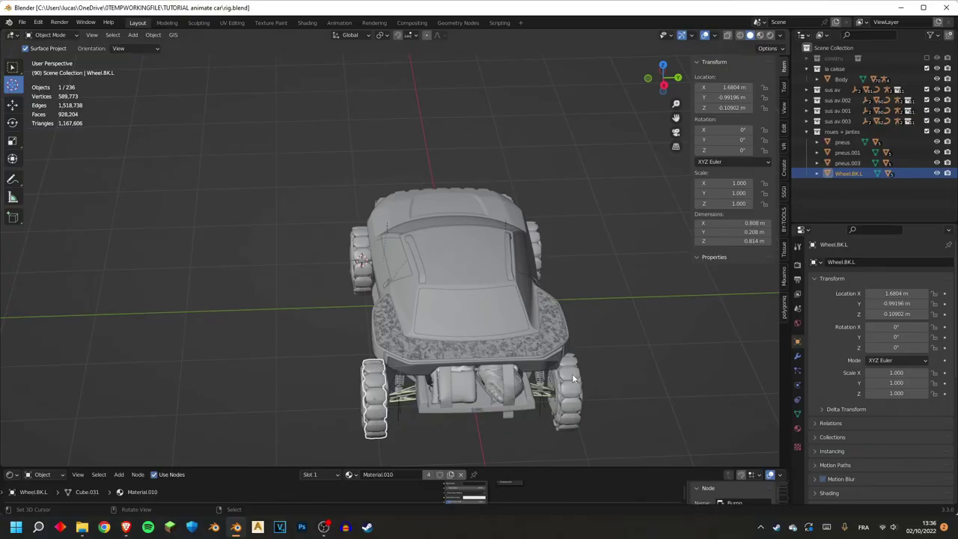
{"action": "left_click", "coordinate": [573, 378]}
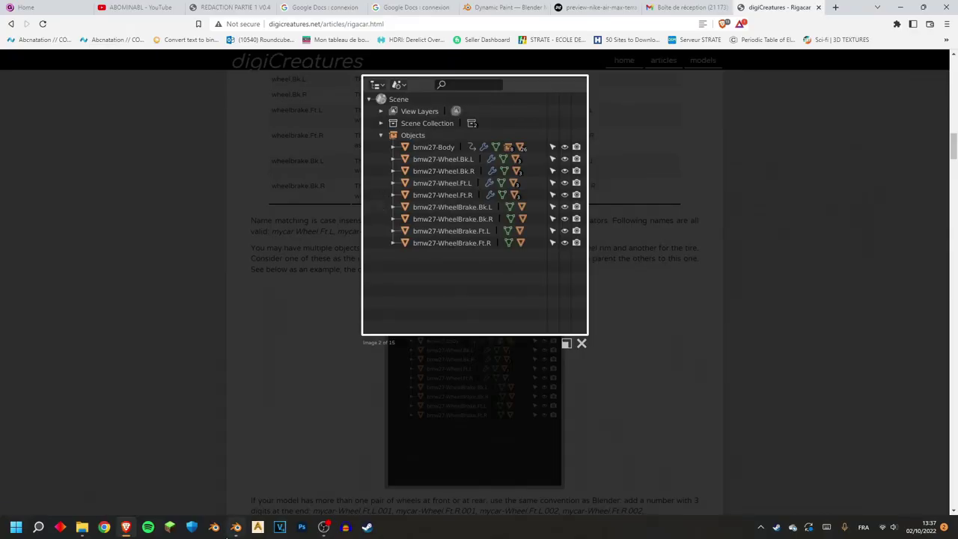
{"action": "left_click", "coordinate": [235, 527]}
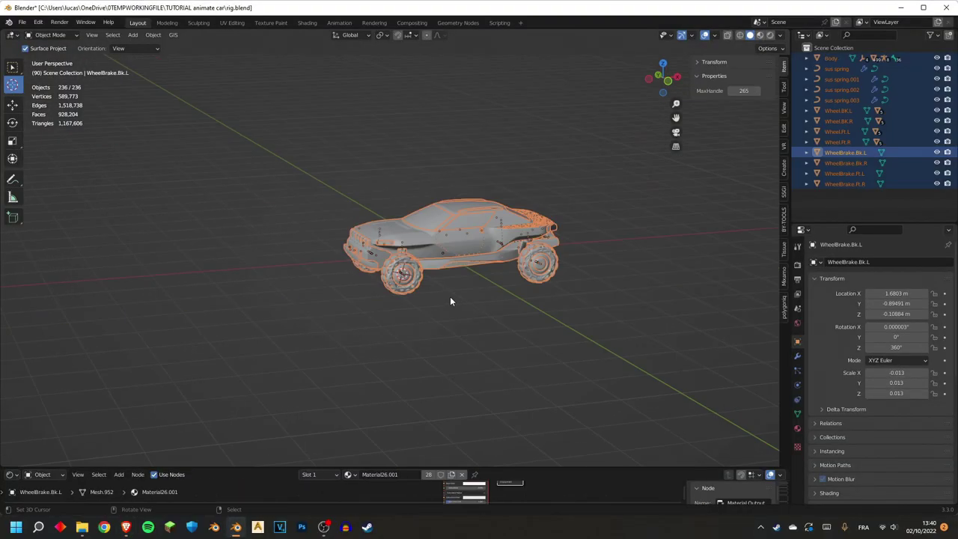
- Save the file, then raise all the car's objects about 0.51 m along Z so the wheels stand on the ground
{"action": "key", "text": "alt+a"}
{"action": "scroll", "coordinate": [450, 297], "scroll_direction": "up", "scroll_amount": 3}
{"action": "middle_click_drag", "start_coordinate": [450, 297], "coordinate": [491, 265]}
{"action": "key", "text": "ctrl+s"}
{"action": "scroll", "coordinate": [492, 265], "scroll_direction": "up", "scroll_amount": 1}
{"action": "key", "text": "a"}
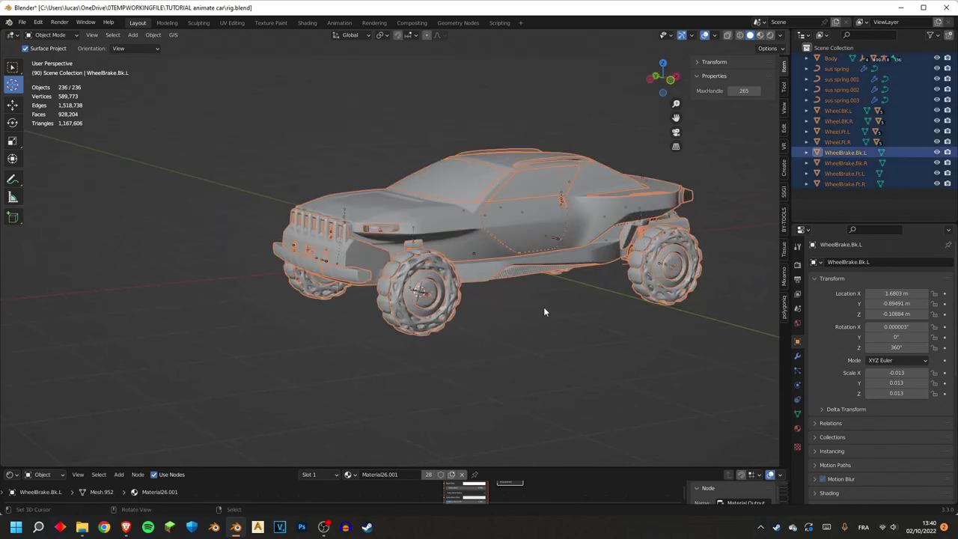
{"action": "key", "text": "KP_1"}
{"action": "scroll", "coordinate": [591, 280], "scroll_direction": "up", "scroll_amount": 2}
{"action": "middle_click_drag", "start_coordinate": [591, 280], "coordinate": [504, 320], "text": "shift"}
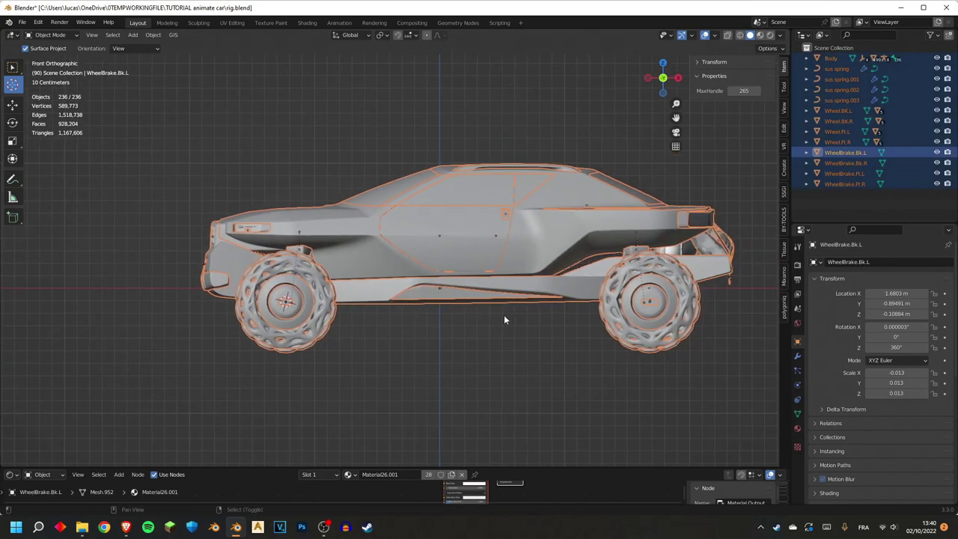
{"action": "key", "text": "g"}
{"action": "key", "text": "z"}
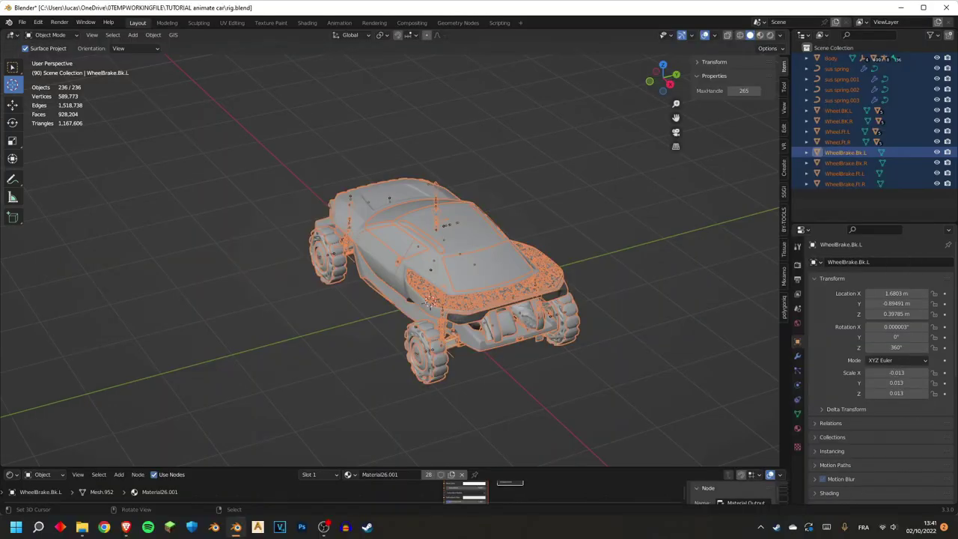
{"action": "middle_click_drag", "start_coordinate": [454, 245], "coordinate": [509, 272]}
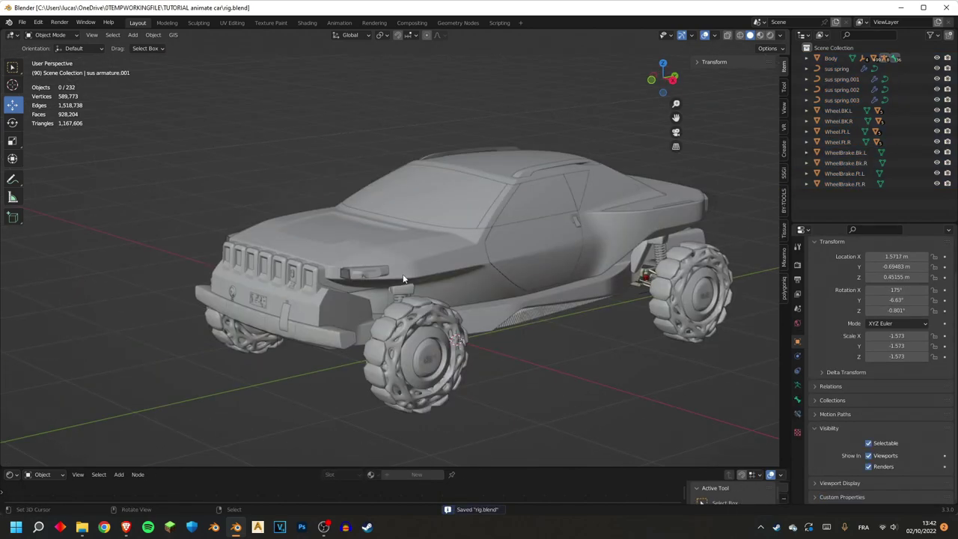
- Add a Car (deformation rig) armature with all of the car's objects selected
{"action": "key", "text": "a"}
{"action": "key", "text": "shift+a"}
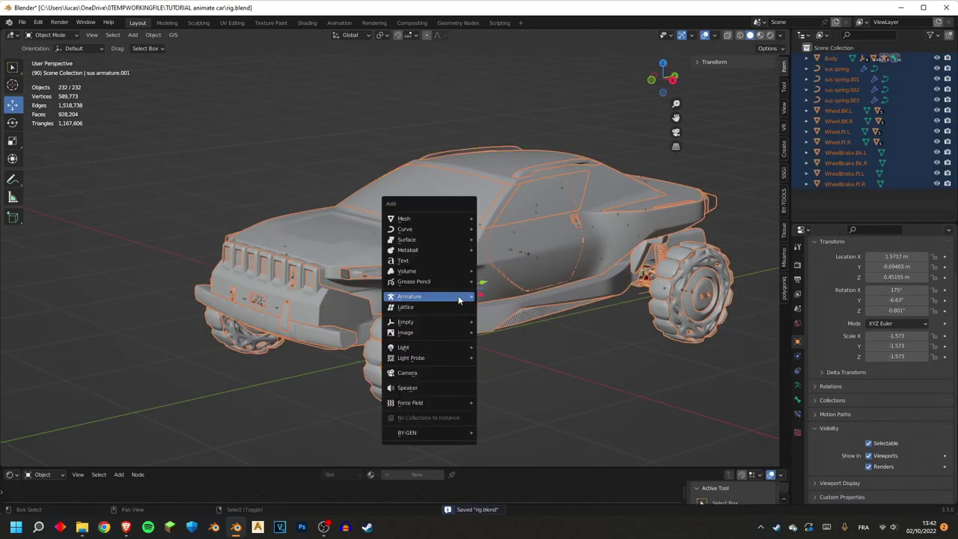
{"action": "mouse_move", "coordinate": [440, 297]}
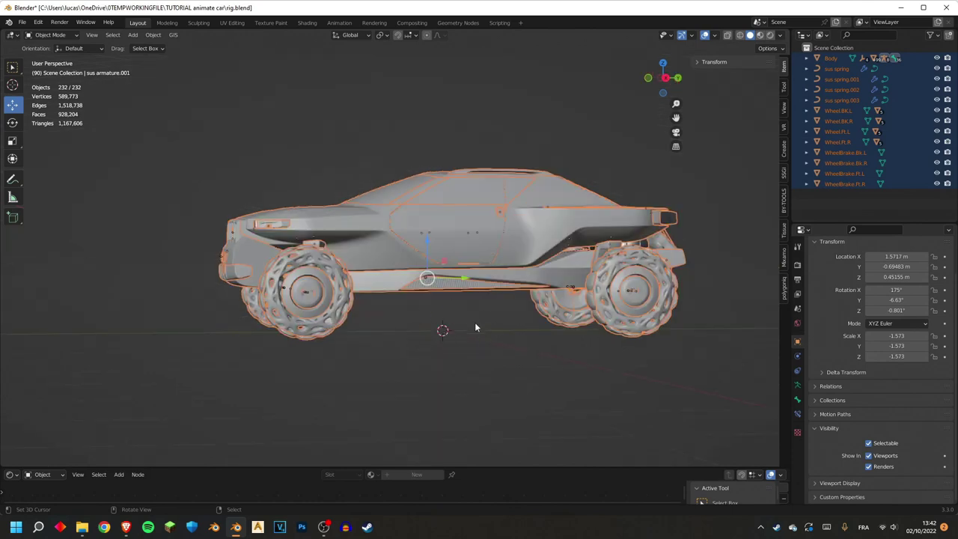
{"action": "middle_click_drag", "start_coordinate": [474, 328], "coordinate": [466, 289]}
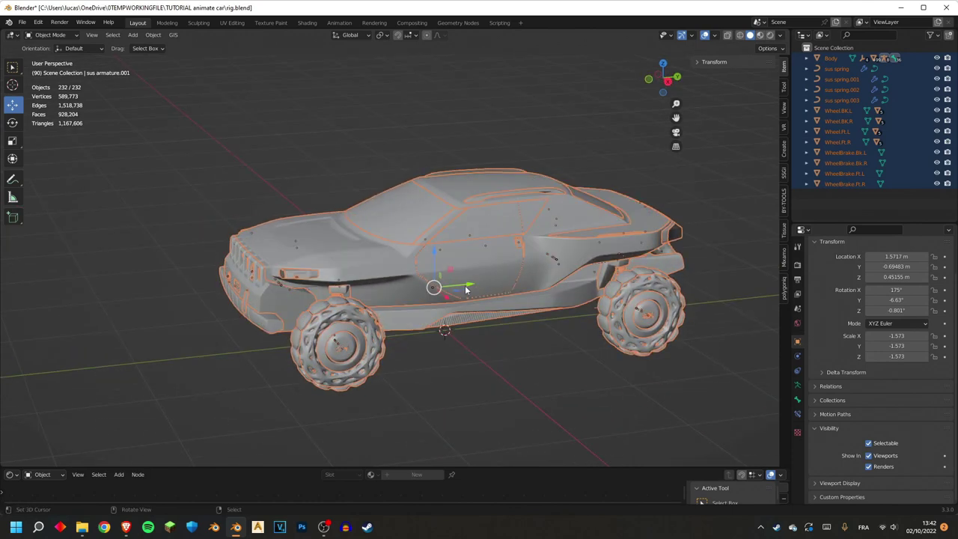
{"action": "middle_click_drag", "start_coordinate": [423, 344], "coordinate": [479, 356]}
{"action": "key", "text": "shift+a"}
{"action": "mouse_move", "coordinate": [487, 361]}
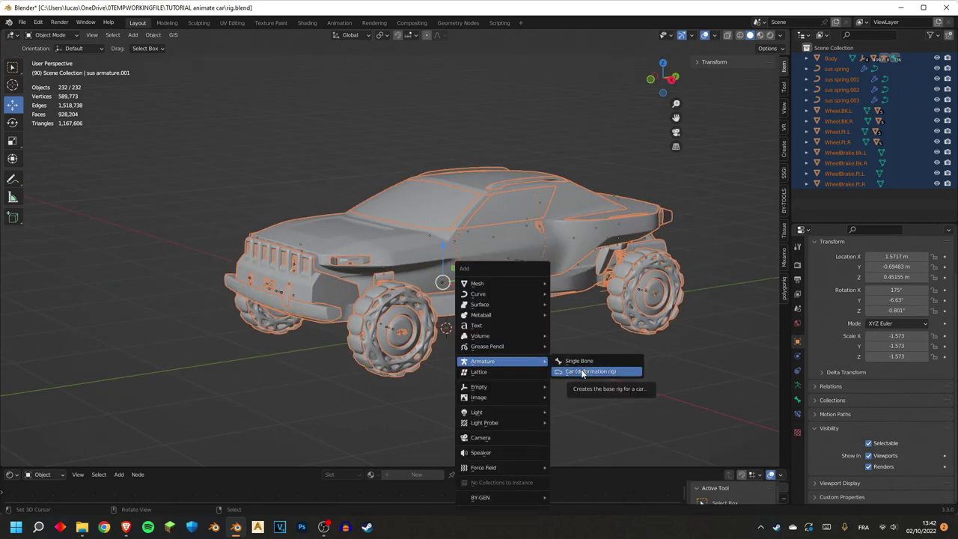
{"action": "left_click", "coordinate": [584, 372]}
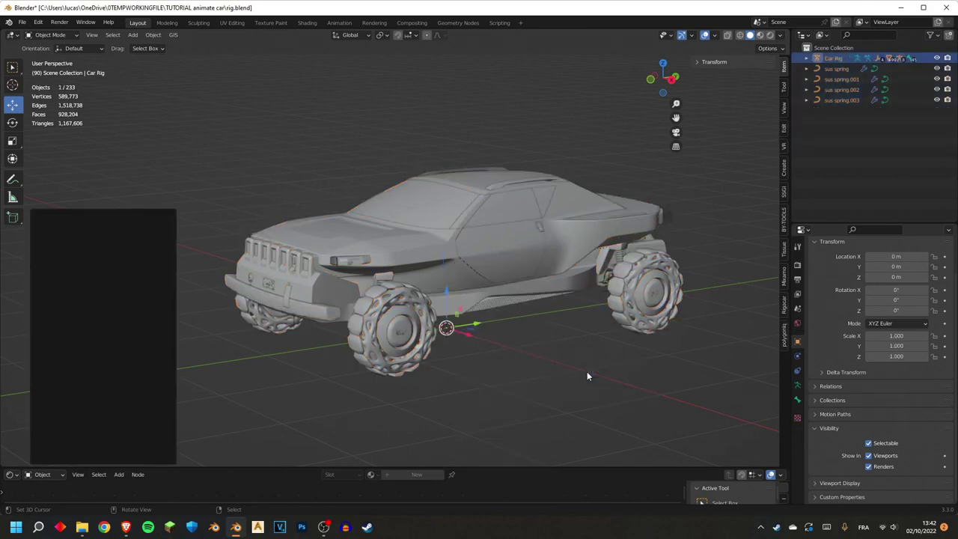
- Generate the Rigacar animation rig for the Car Rig armature and switch the viewport from wireframe to solid shading
{"action": "left_click", "coordinate": [727, 77]}
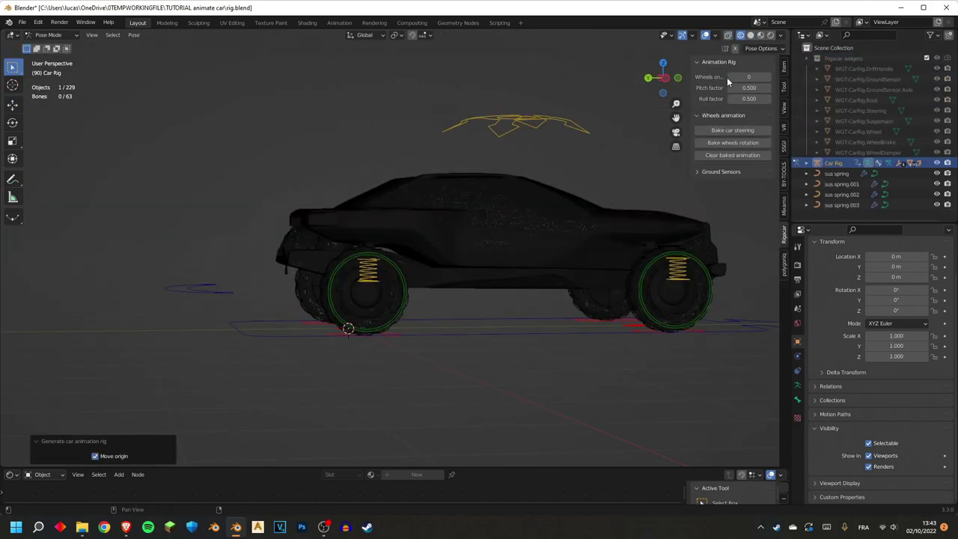
{"action": "middle_click_drag", "start_coordinate": [449, 299], "coordinate": [500, 286]}
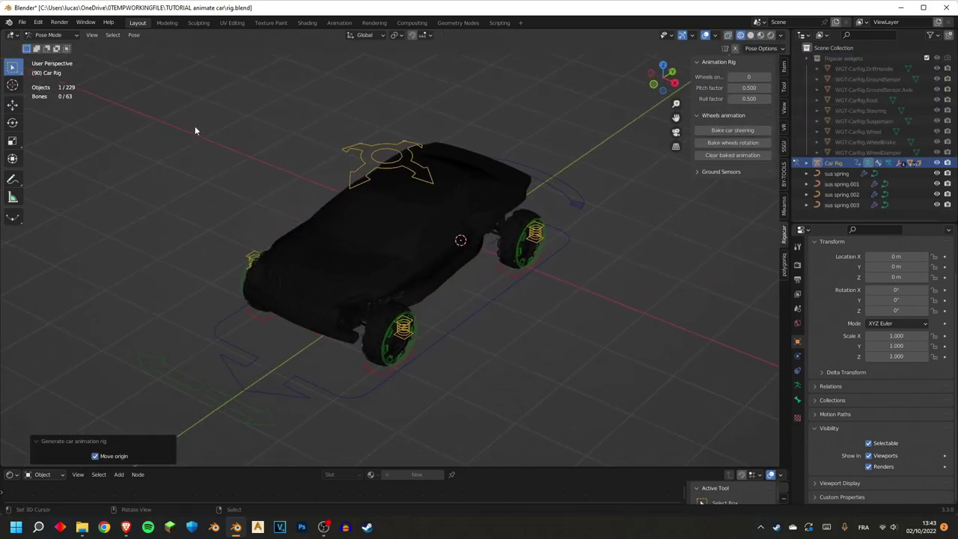
{"action": "left_click", "coordinate": [547, 256]}
{"action": "scroll", "coordinate": [591, 267], "scroll_direction": "down", "scroll_amount": 2}
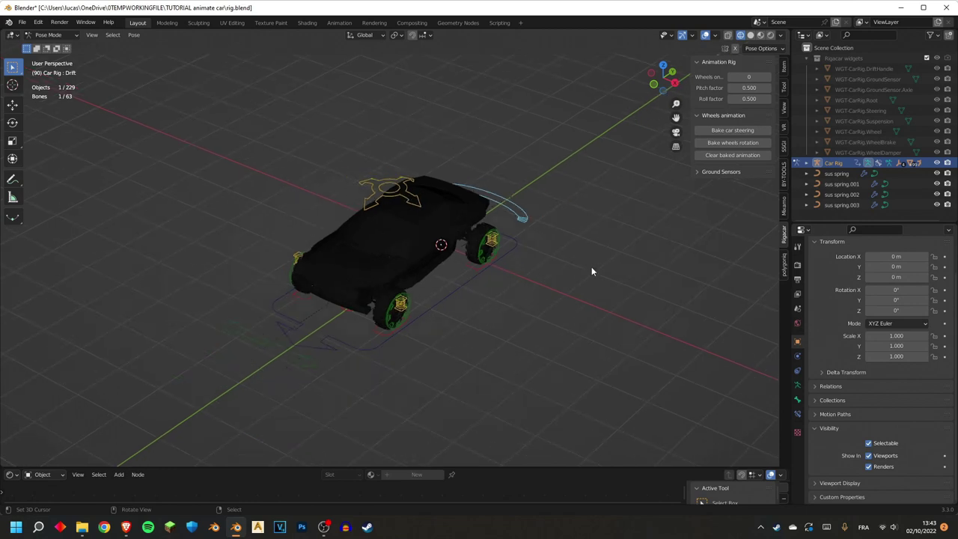
{"action": "key", "text": "shift+z"}
{"action": "scroll", "coordinate": [319, 333], "scroll_direction": "up", "scroll_amount": 1}
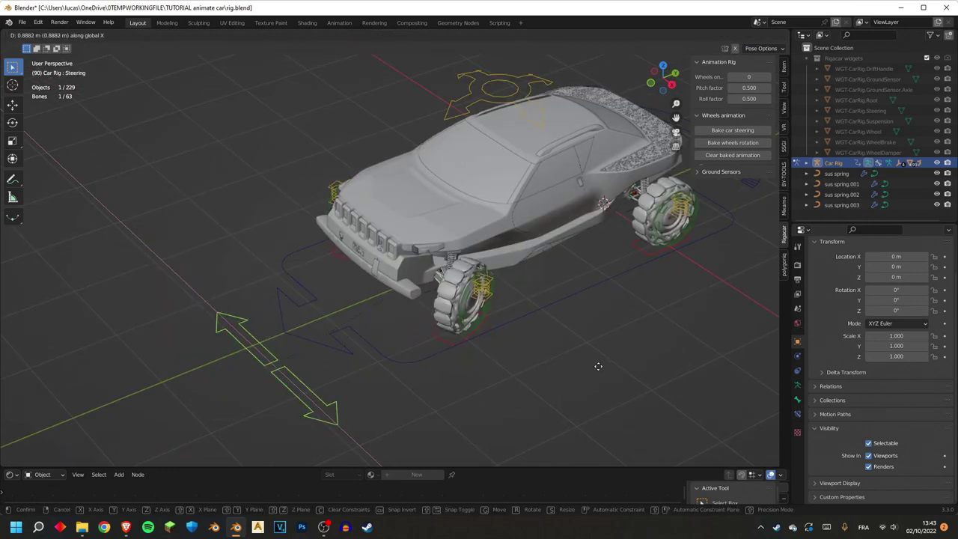
- Test the rig's Root control by moving it with the Z axis locked, and cancel the move
{"action": "key", "text": "g"}
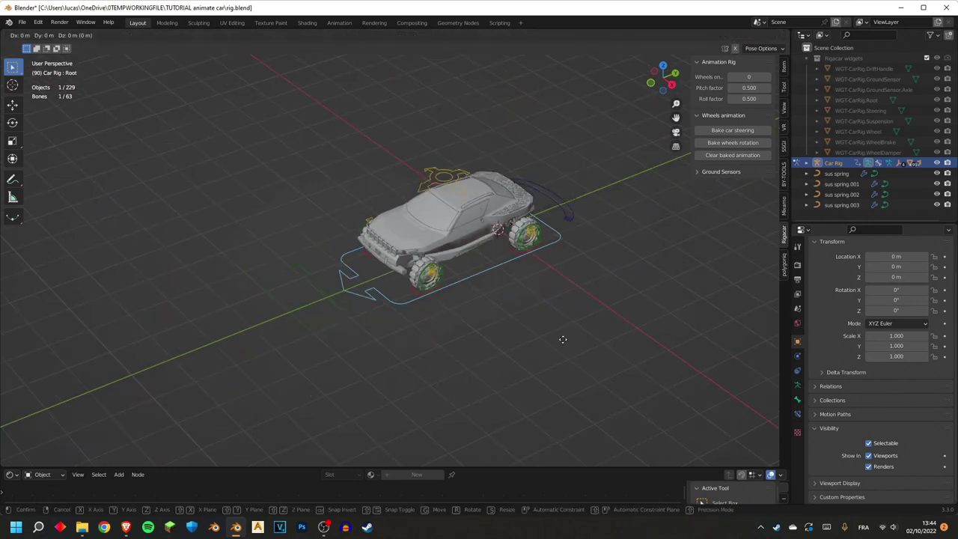
{"action": "key", "text": "shift+z"}
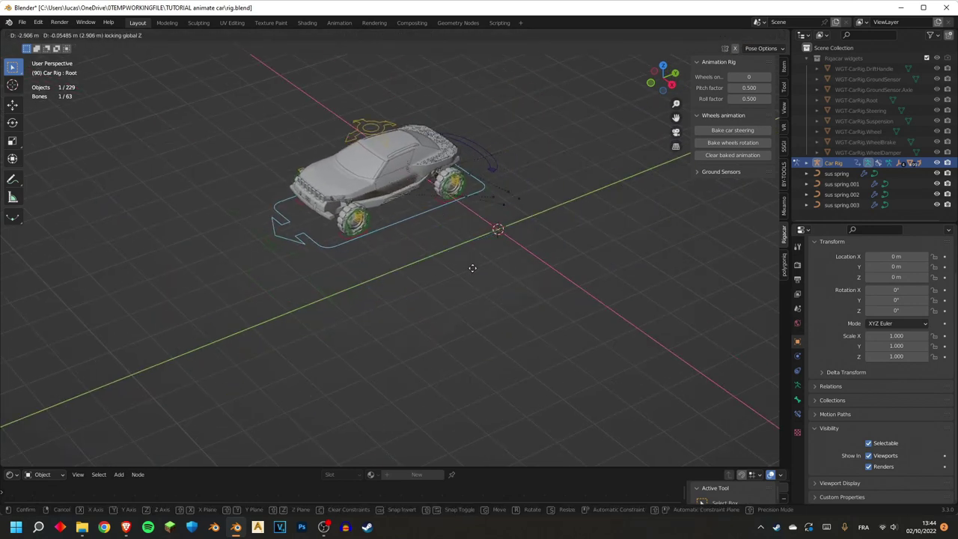
{"action": "right_click", "coordinate": [513, 261]}
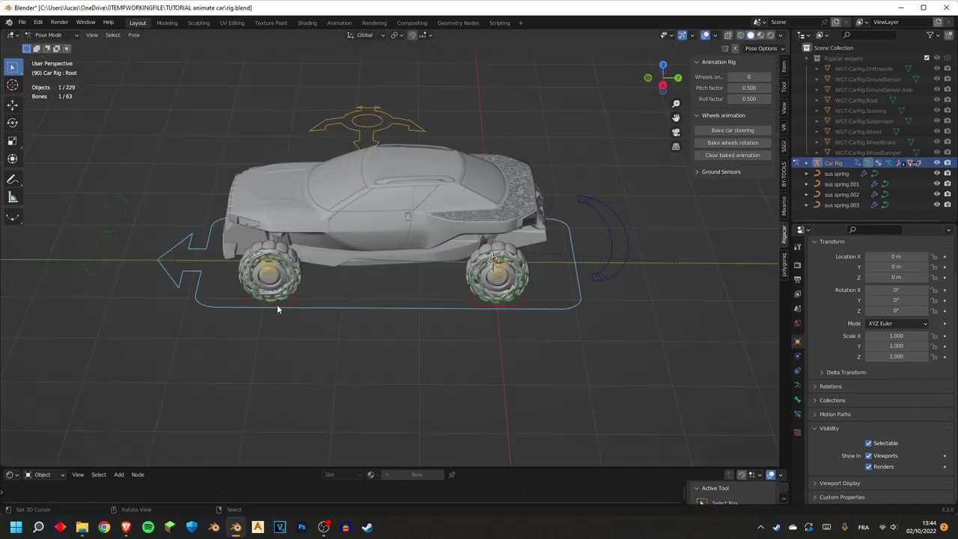
- Select the ground sensor control under the front left wheel and test moving it
{"action": "left_click", "coordinate": [295, 302]}
{"action": "scroll", "coordinate": [388, 277], "scroll_direction": "up", "scroll_amount": 2}
{"action": "middle_click_drag", "start_coordinate": [295, 302], "coordinate": [543, 308]}
{"action": "scroll", "coordinate": [459, 308], "scroll_direction": "up", "scroll_amount": 3}
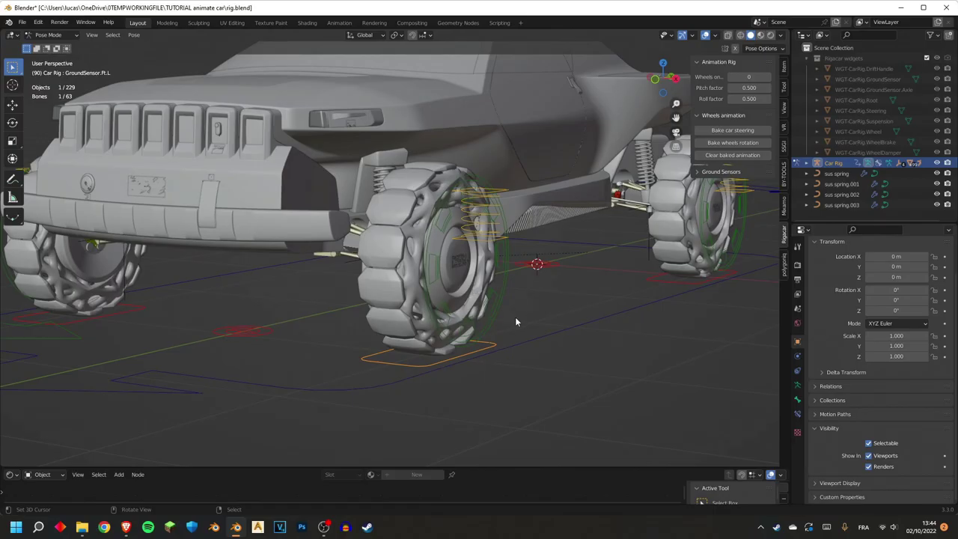
{"action": "key", "text": "g"}
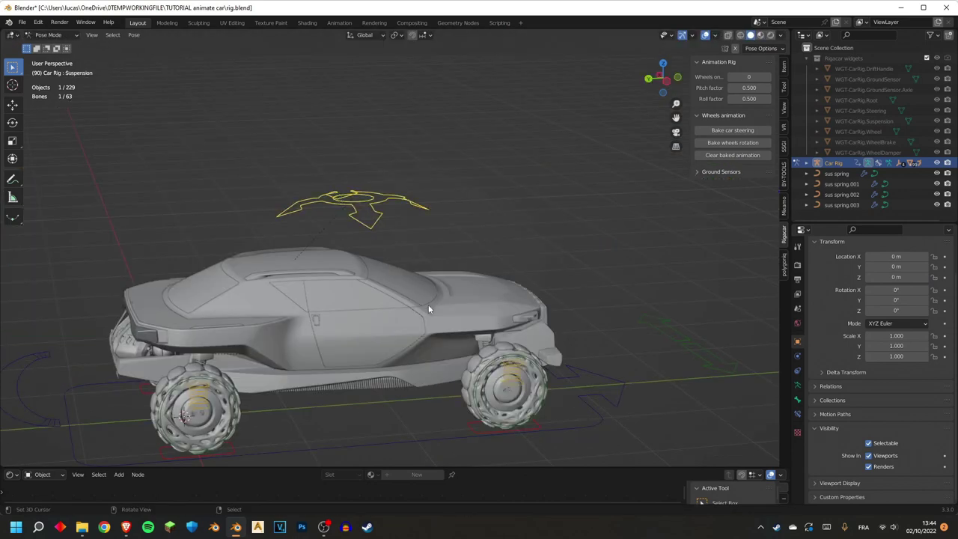
- Test the Suspension control above the roof by moving it along Y
{"action": "middle_click_drag", "start_coordinate": [429, 308], "coordinate": [483, 259]}
{"action": "scroll", "coordinate": [422, 297], "scroll_direction": "down", "scroll_amount": 2}
{"action": "key", "text": "g"}
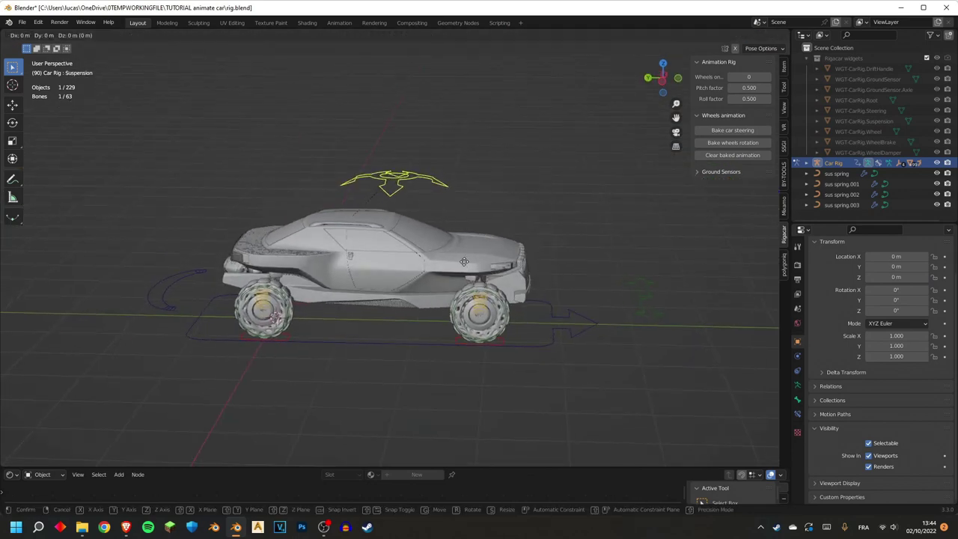
{"action": "key", "text": "y"}
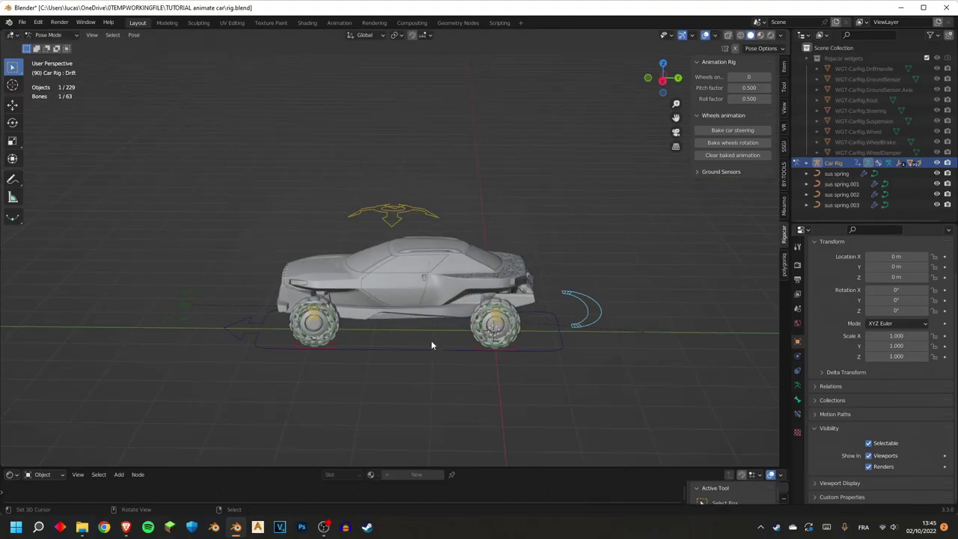
- Test the Drift control behind the car by rotating it around Z
{"action": "middle_click_drag", "start_coordinate": [432, 346], "coordinate": [494, 350]}
{"action": "key", "text": "r"}
{"action": "key", "text": "z"}
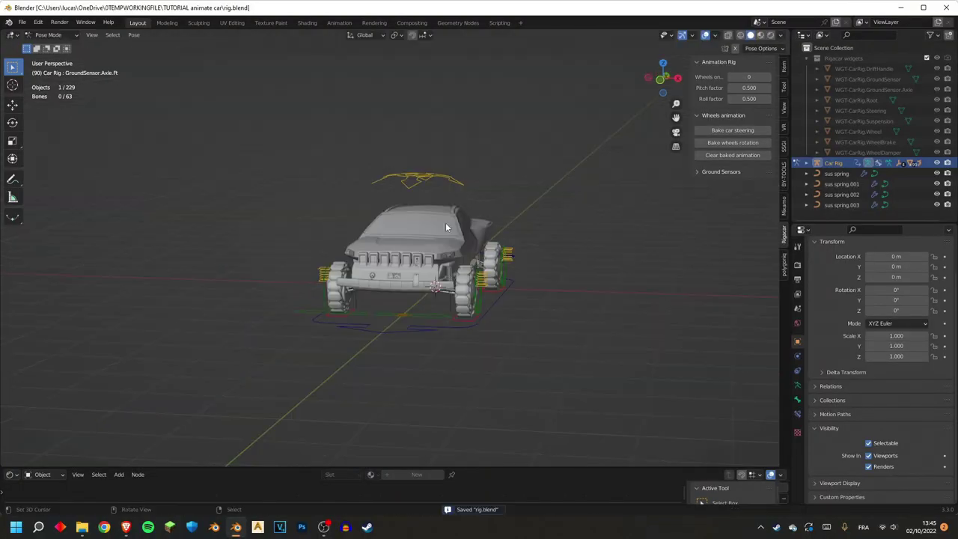
- Select the Root control, inspect the rig's bones in Edit Mode and return to Pose Mode
{"action": "middle_click_drag", "start_coordinate": [449, 232], "coordinate": [472, 349]}
{"action": "left_click", "coordinate": [497, 347]}
{"action": "scroll", "coordinate": [569, 314], "scroll_direction": "down", "scroll_amount": 3}
{"action": "key", "text": "Tab"}
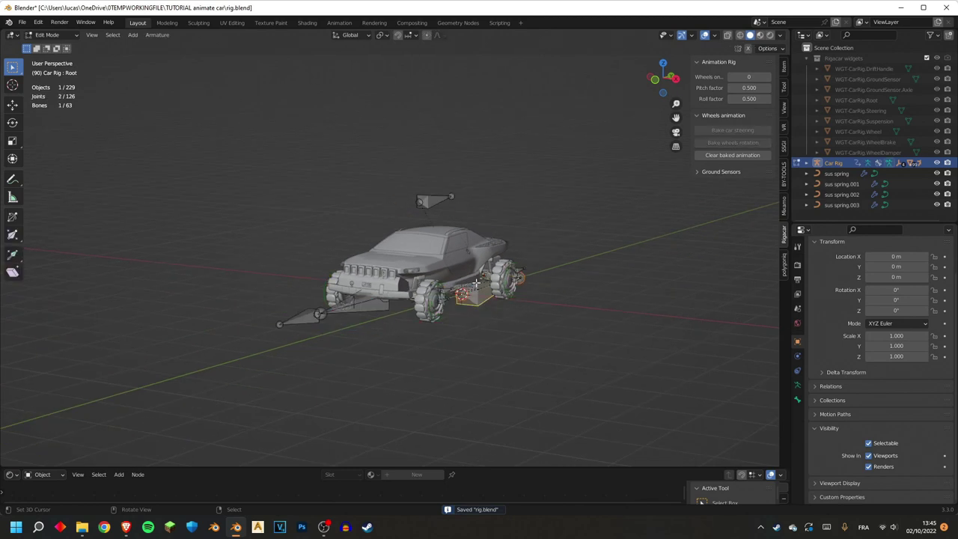
{"action": "key", "text": "Tab"}
{"action": "middle_click_drag", "start_coordinate": [479, 296], "coordinate": [443, 312]}
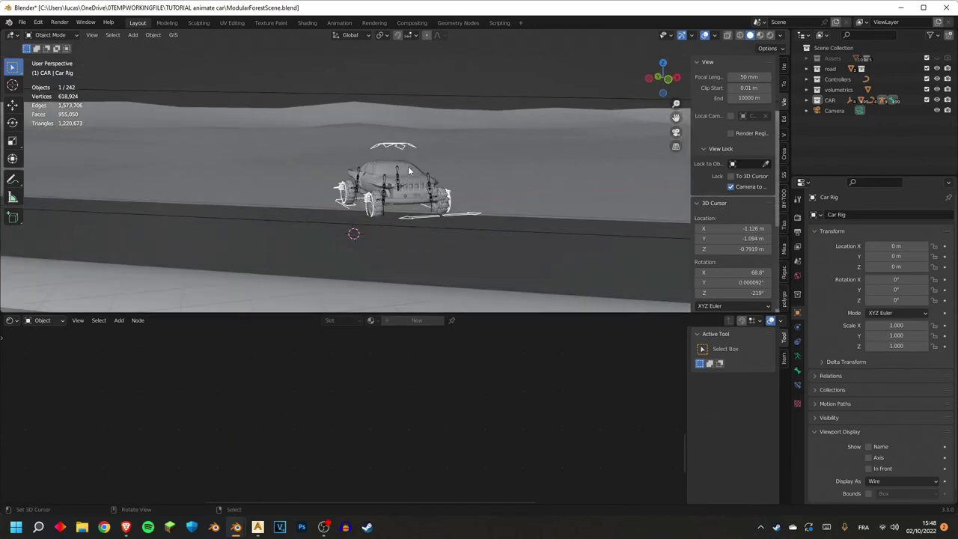
- Examine the rigged car on the road in the forest scene and select the road curve
{"action": "scroll", "coordinate": [408, 171], "scroll_direction": "up", "scroll_amount": 5}
{"action": "middle_click_drag", "start_coordinate": [409, 171], "coordinate": [519, 187]}
{"action": "scroll", "coordinate": [517, 190], "scroll_direction": "down", "scroll_amount": 1}
{"action": "left_click", "coordinate": [493, 195]}
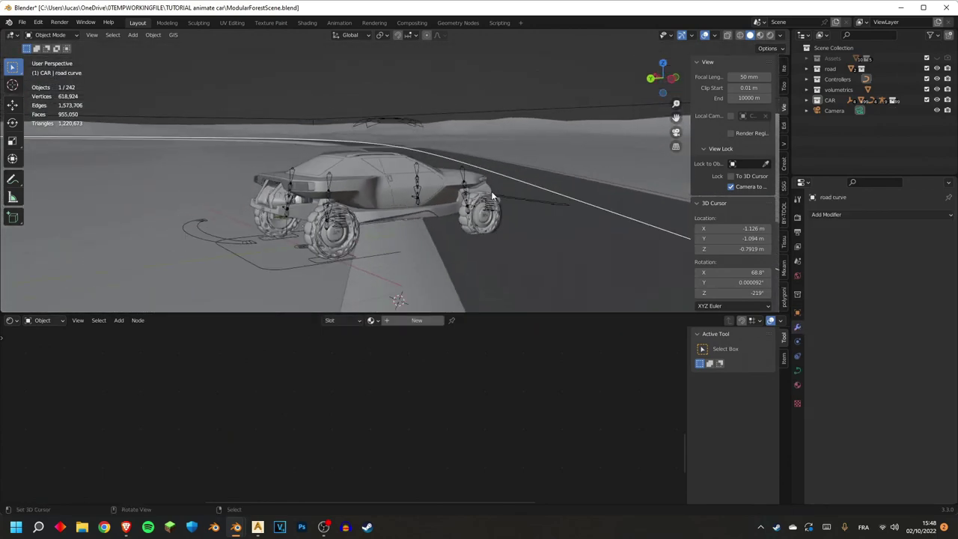
{"action": "scroll", "coordinate": [485, 200], "scroll_direction": "down", "scroll_amount": 4}
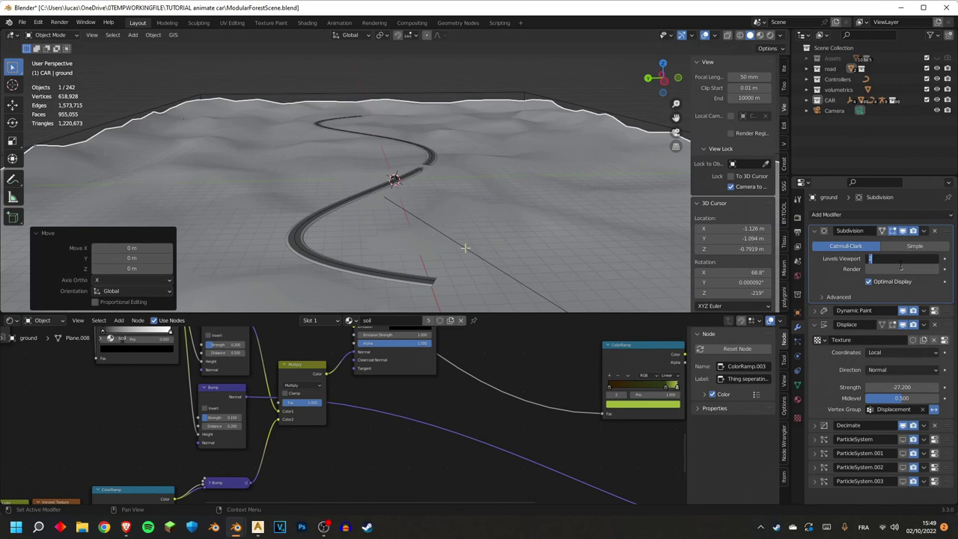
- Extend the road curve into further bends across the ground, positioning its end control point and rotating it about -12.9° around Z
{"action": "scroll", "coordinate": [466, 248], "scroll_direction": "down", "scroll_amount": 2}
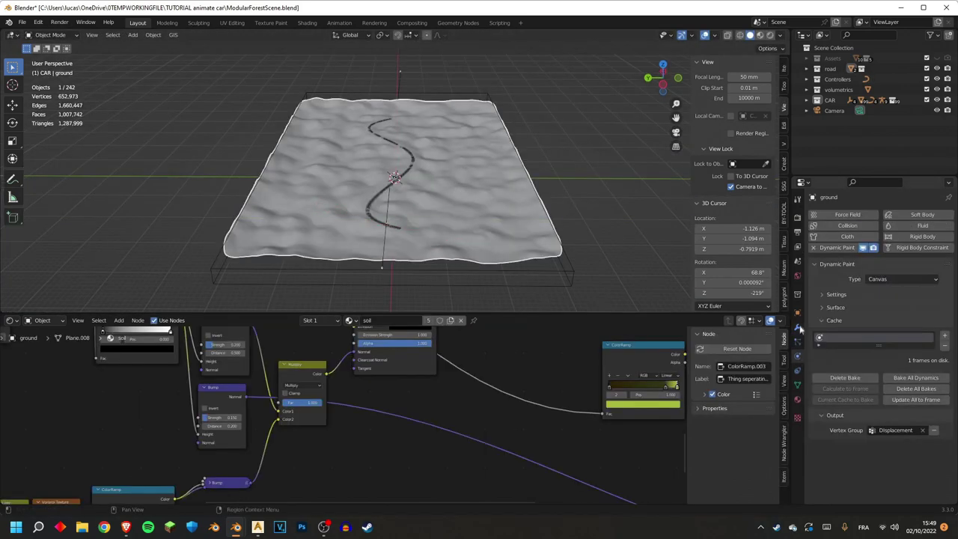
{"action": "key", "text": "ctrl+Tab"}
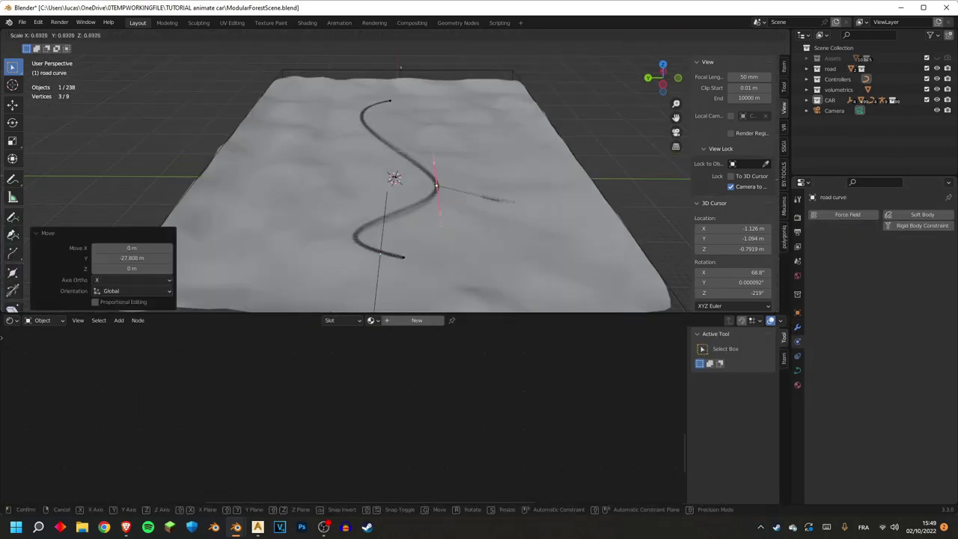
{"action": "key", "text": "g"}
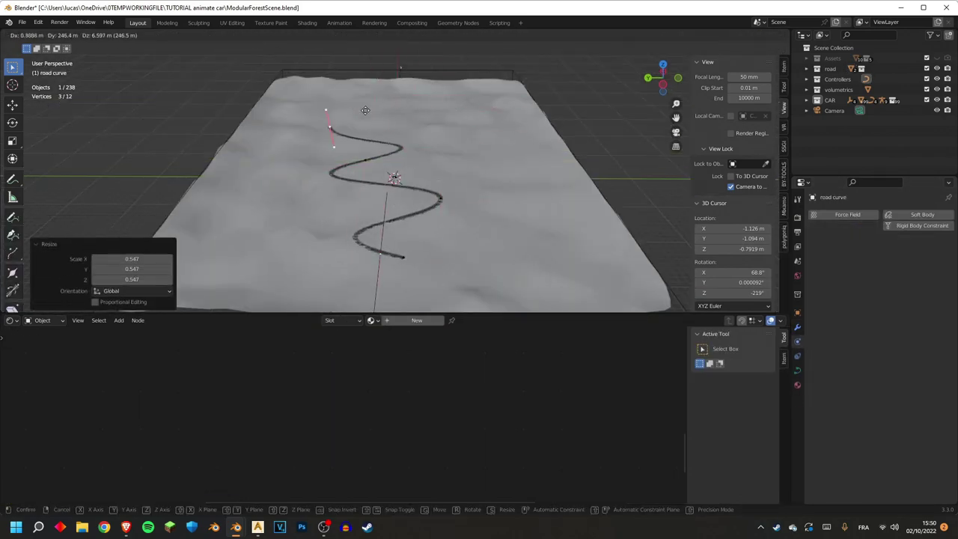
{"action": "left_click", "coordinate": [492, 148]}
{"action": "key", "text": "r"}
{"action": "left_click", "coordinate": [525, 145]}
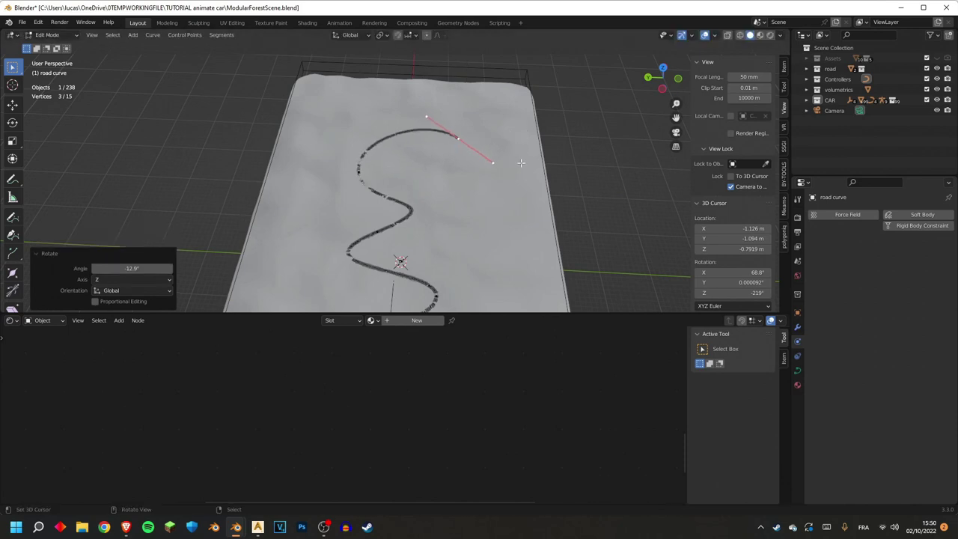
- Move the road curve's end point about -18.7 m in X and 22.6 m in Y, and extrude another horizontal bend from it
{"action": "key", "text": "g"}
{"action": "key", "text": "shift+z"}
{"action": "left_click", "coordinate": [514, 174]}
{"action": "scroll", "coordinate": [514, 173], "scroll_direction": "down", "scroll_amount": 3}
{"action": "middle_click_drag", "start_coordinate": [515, 174], "coordinate": [481, 182]}
{"action": "key", "text": "e"}
{"action": "key", "text": "shift+z"}
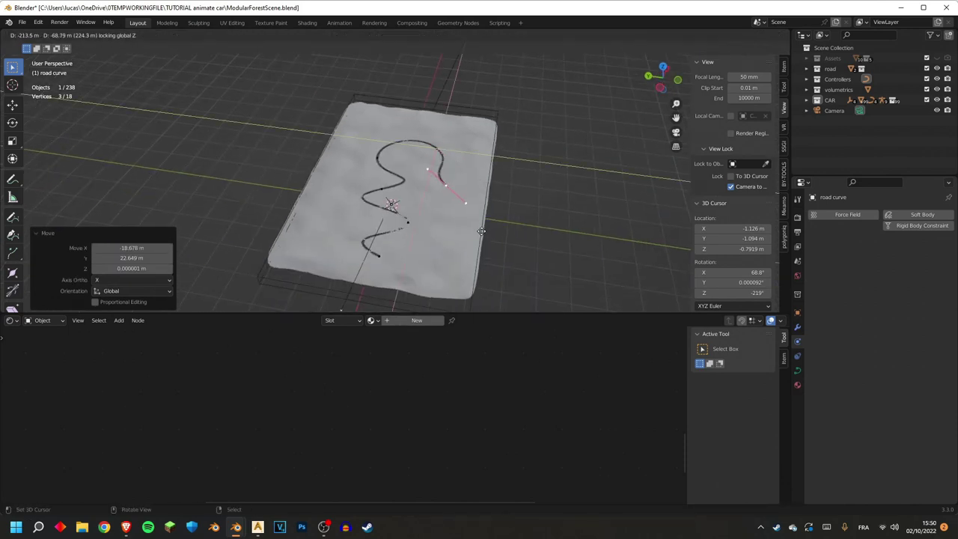
{"action": "left_click", "coordinate": [449, 215]}
{"action": "scroll", "coordinate": [449, 214], "scroll_direction": "up", "scroll_amount": 2}
{"action": "middle_click_drag", "start_coordinate": [449, 215], "coordinate": [469, 187]}
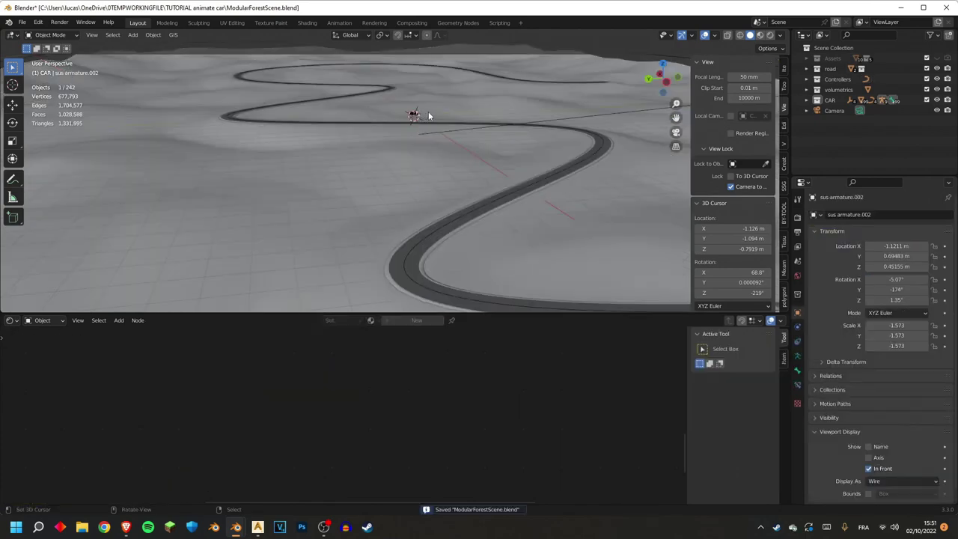
- Inspect the car rig and its controls up close and select the road curve
{"action": "key", "text": "KP_Decimal"}
{"action": "left_click", "coordinate": [427, 217]}
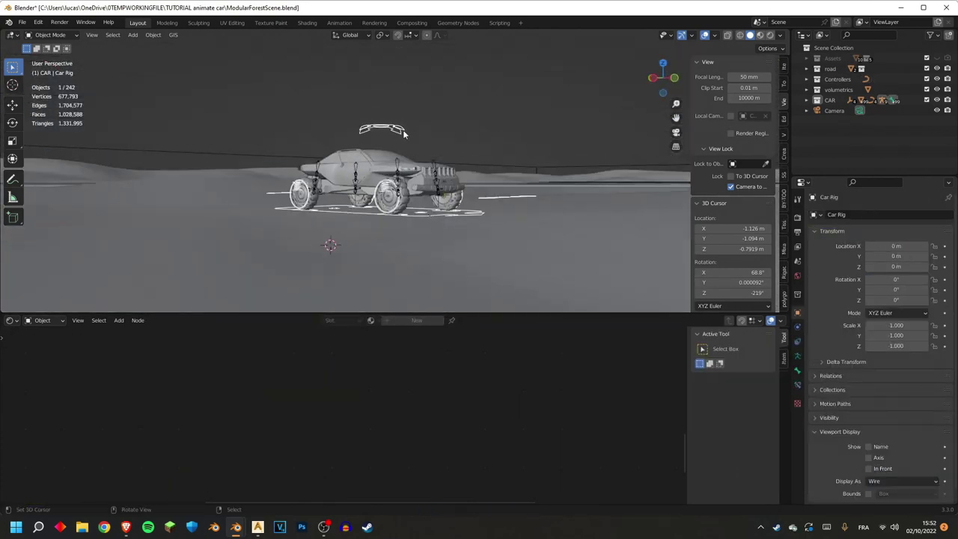
{"action": "key", "text": "KP_Decimal"}
{"action": "left_click", "coordinate": [238, 184]}
{"action": "middle_click_drag", "start_coordinate": [307, 155], "coordinate": [425, 200]}
{"action": "scroll", "coordinate": [460, 179], "scroll_direction": "down", "scroll_amount": 7}
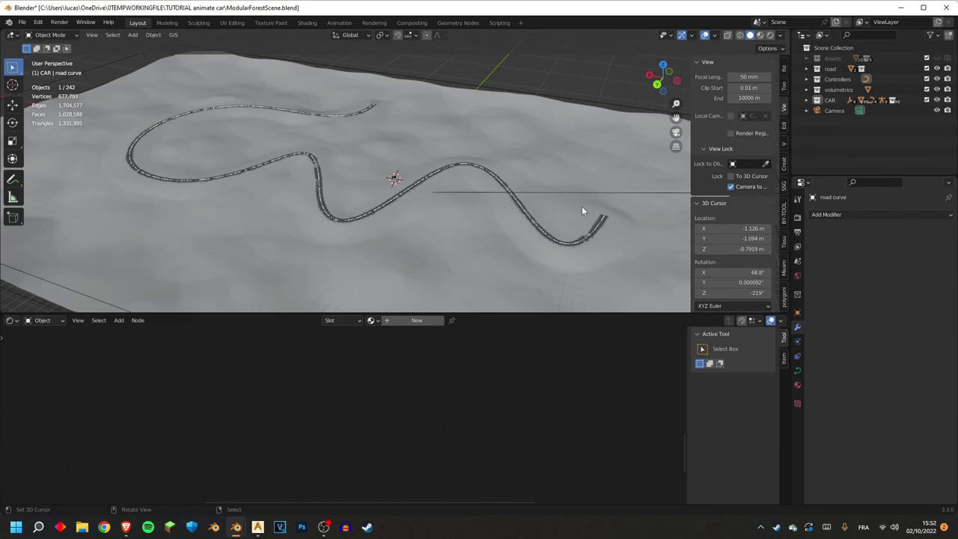
{"action": "middle_click_drag", "start_coordinate": [576, 212], "coordinate": [439, 207]}
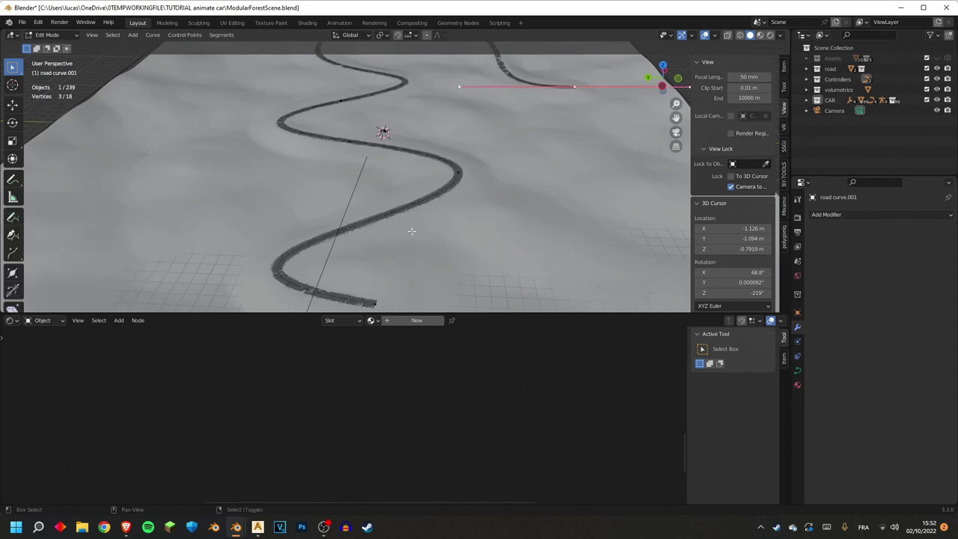
- Align the starting control point of the duplicated road curve with the road in top view by moving, scaling about 1.022 and rotating it
{"action": "middle_click_drag", "start_coordinate": [526, 199], "coordinate": [529, 145], "text": "shift"}
{"action": "scroll", "coordinate": [372, 284], "scroll_direction": "up", "scroll_amount": 6}
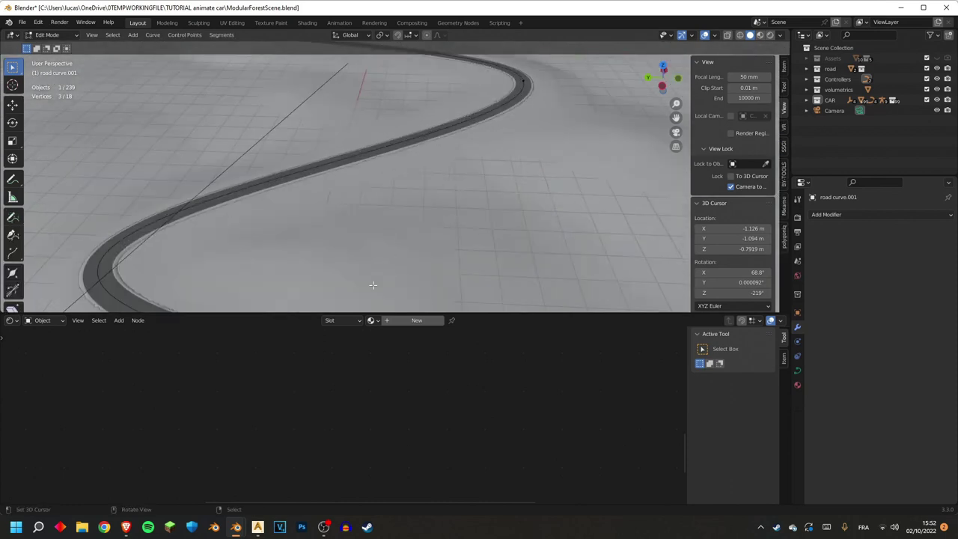
{"action": "middle_click_drag", "start_coordinate": [420, 211], "coordinate": [430, 156], "text": "shift"}
{"action": "right_click", "coordinate": [369, 244]}
{"action": "scroll", "coordinate": [465, 161], "scroll_direction": "down", "scroll_amount": 6}
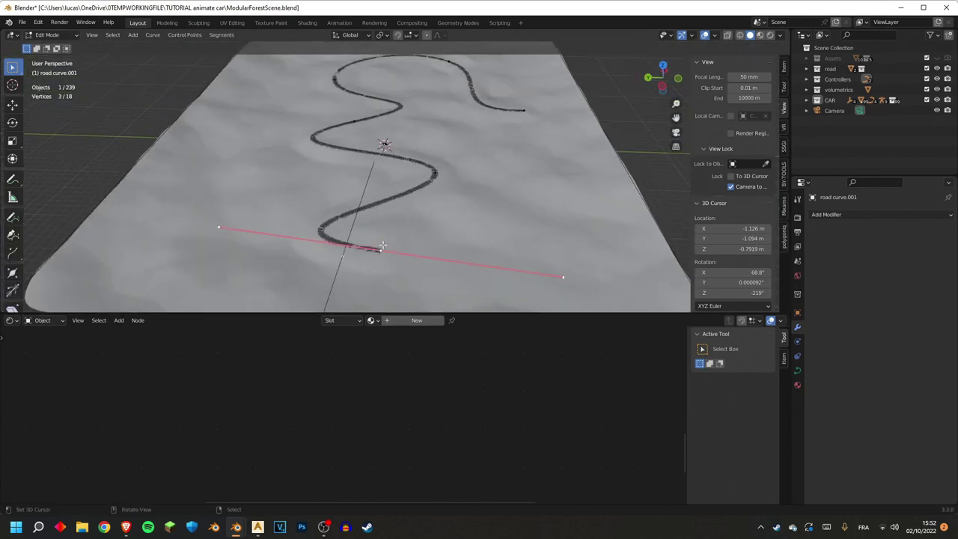
{"action": "scroll", "coordinate": [439, 204], "scroll_direction": "up", "scroll_amount": 5}
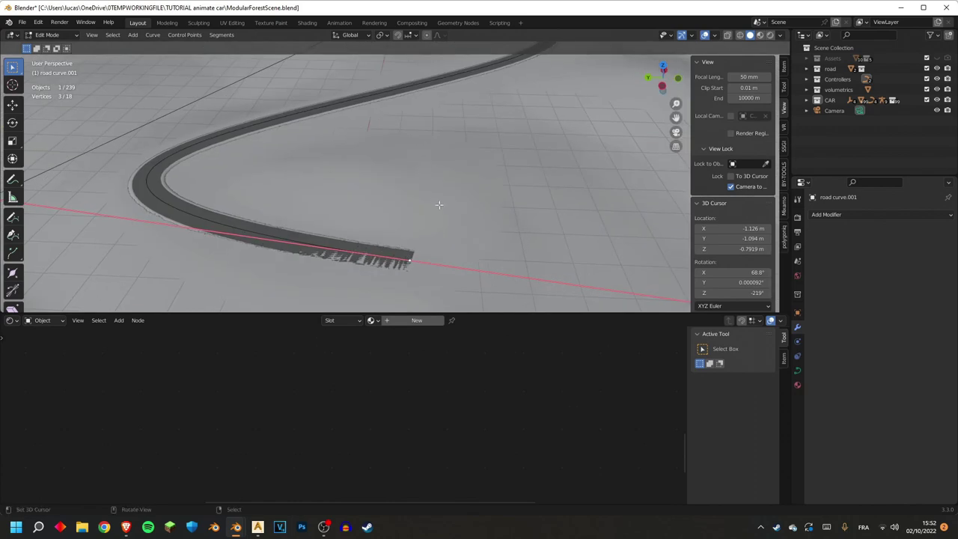
{"action": "key", "text": "KP_7"}
{"action": "scroll", "coordinate": [449, 195], "scroll_direction": "up", "scroll_amount": 4}
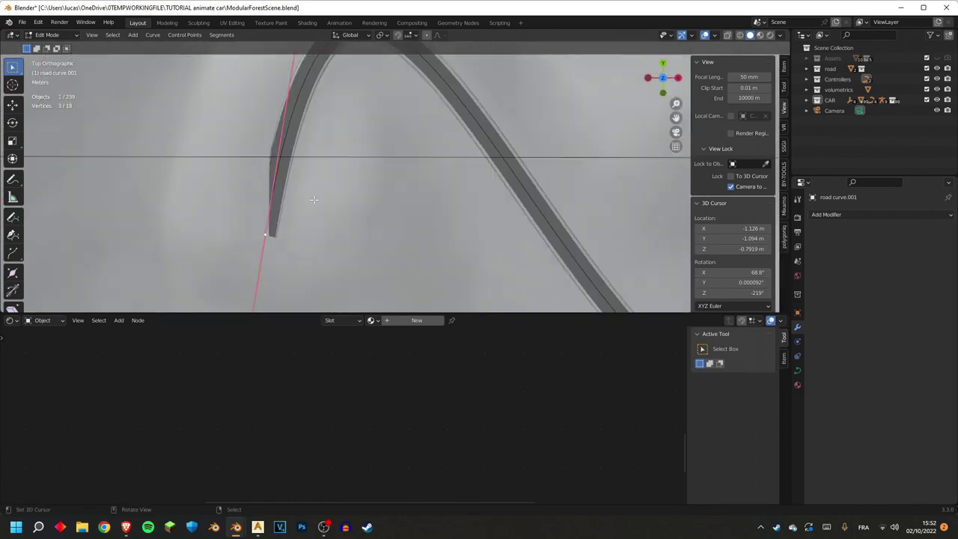
{"action": "scroll", "coordinate": [398, 207], "scroll_direction": "down", "scroll_amount": 4}
{"action": "key", "text": "g"}
{"action": "key", "text": "s"}
{"action": "key", "text": "r"}
{"action": "key", "text": "z"}
{"action": "middle_click_drag", "start_coordinate": [387, 174], "coordinate": [247, 310], "text": "shift"}
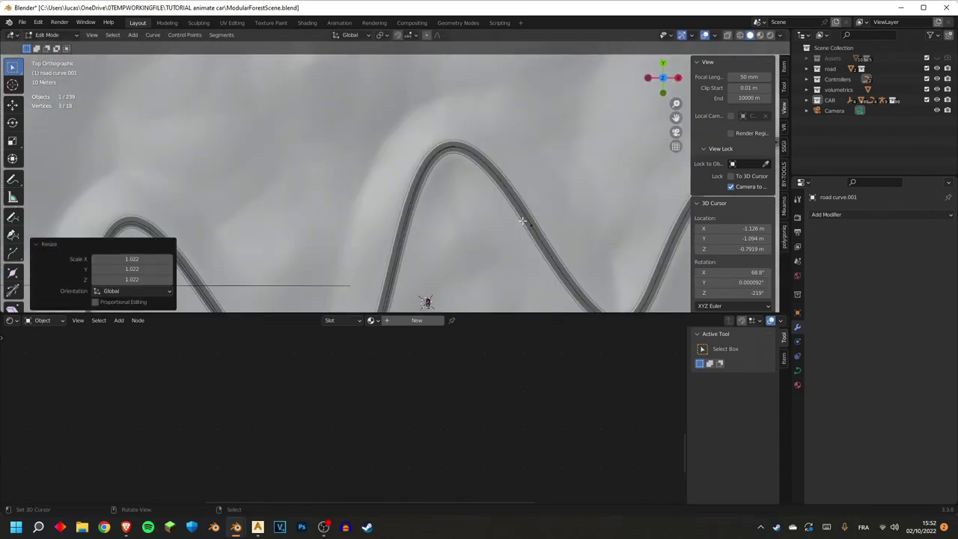
- Reposition the duplicated curve's control points along the middle bends and rescale their handles to shape the car's driving line
{"action": "left_click", "coordinate": [522, 220]}
{"action": "key", "text": "g"}
{"action": "left_click", "coordinate": [495, 181]}
{"action": "middle_click_drag", "start_coordinate": [495, 181], "coordinate": [221, 152], "text": "shift"}
{"action": "right_click", "coordinate": [433, 92]}
{"action": "key", "text": "g"}
{"action": "left_click", "coordinate": [439, 118]}
{"action": "key", "text": "s"}
{"action": "left_click", "coordinate": [428, 120]}
{"action": "scroll", "coordinate": [411, 131], "scroll_direction": "down", "scroll_amount": 3}
{"action": "right_click", "coordinate": [292, 168]}
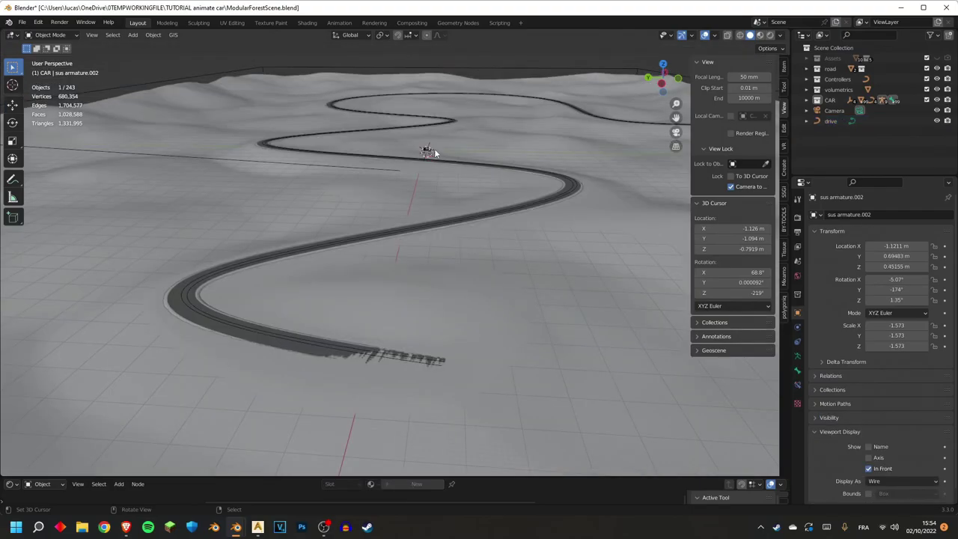
- Put the Car Rig into Pose Mode and select its Root bone
{"action": "left_click", "coordinate": [434, 148]}
{"action": "key", "text": "KP_Decimal"}
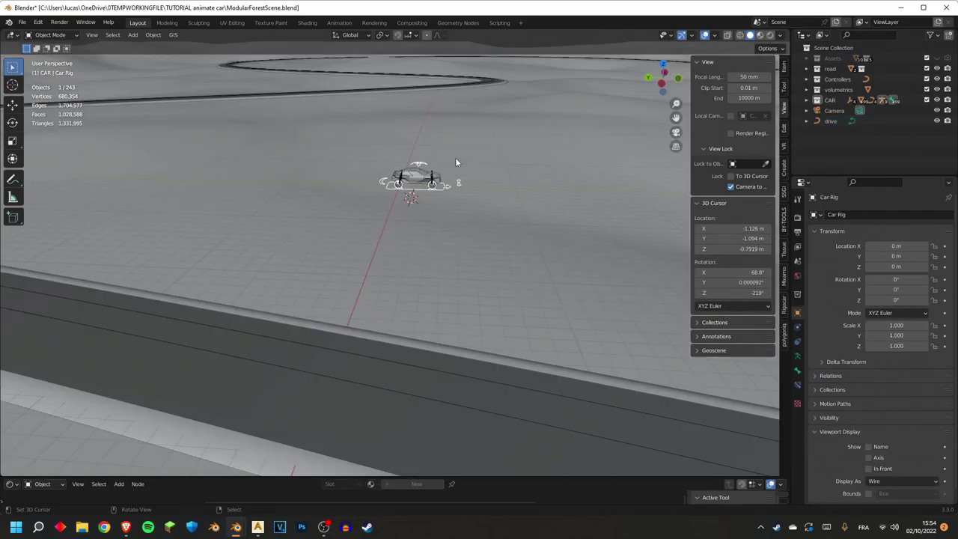
{"action": "key", "text": "ctrl+Tab"}
{"action": "left_click", "coordinate": [453, 282]}
{"action": "left_click", "coordinate": [438, 284]}
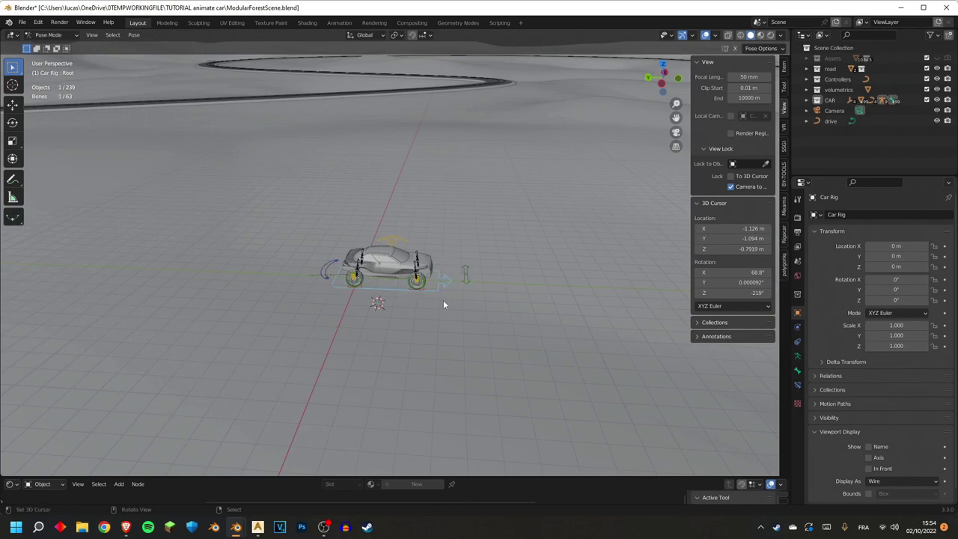
- Add a Follow Path bone constraint to Root, targeting the drive curve with Fixed Position enabled
{"action": "scroll", "coordinate": [449, 302], "scroll_direction": "up", "scroll_amount": 6}
{"action": "middle_click_drag", "start_coordinate": [460, 304], "coordinate": [547, 307]}
{"action": "left_click", "coordinate": [798, 385]}
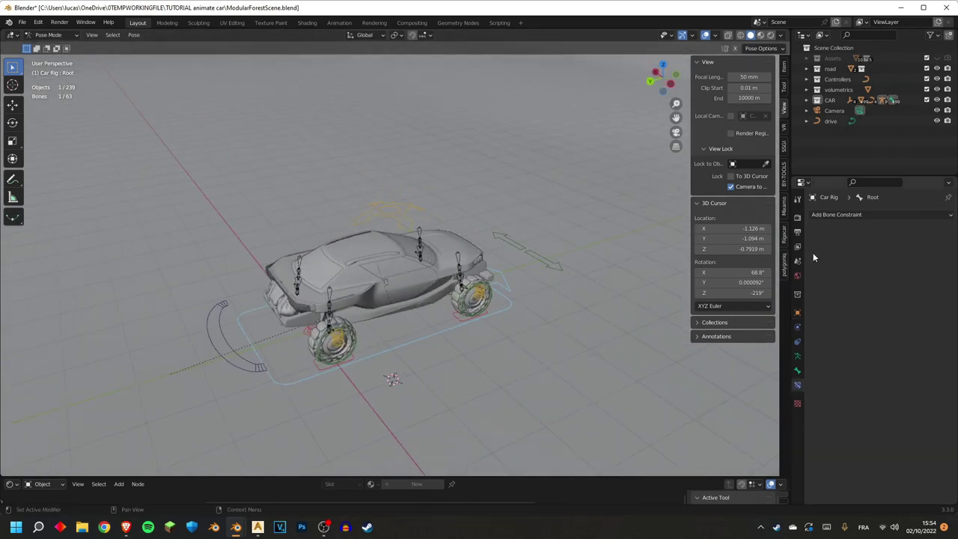
{"action": "left_click", "coordinate": [850, 216]}
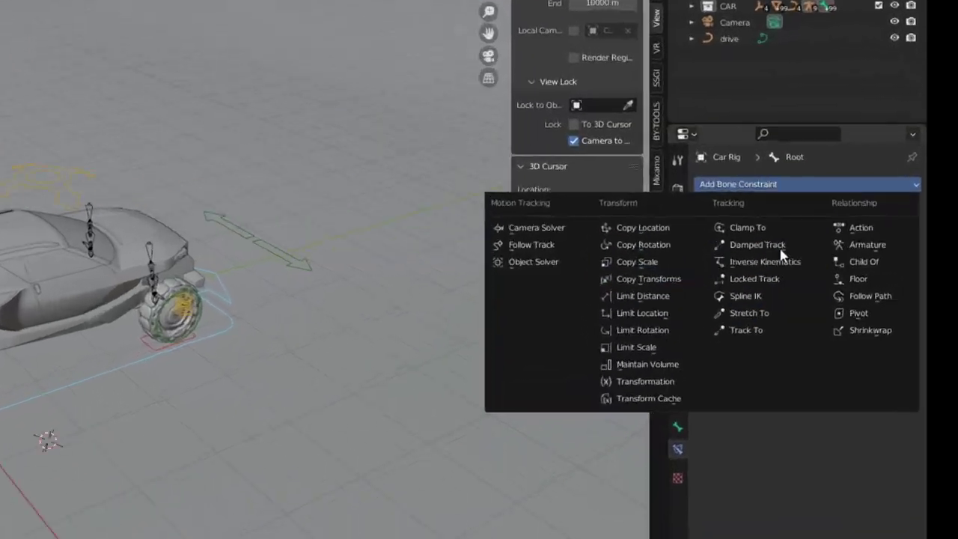
{"action": "left_click", "coordinate": [922, 286]}
{"action": "left_click", "coordinate": [902, 245]}
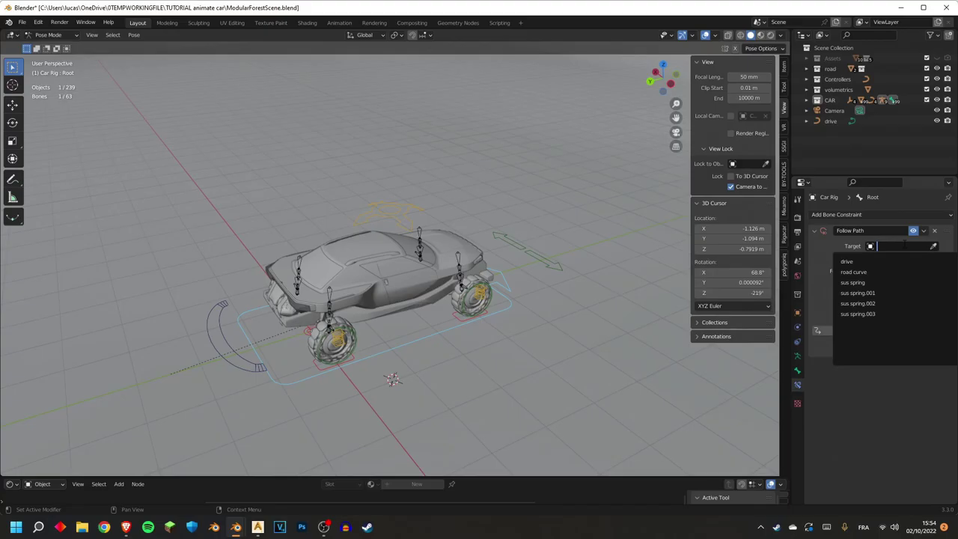
{"action": "left_click", "coordinate": [854, 261]}
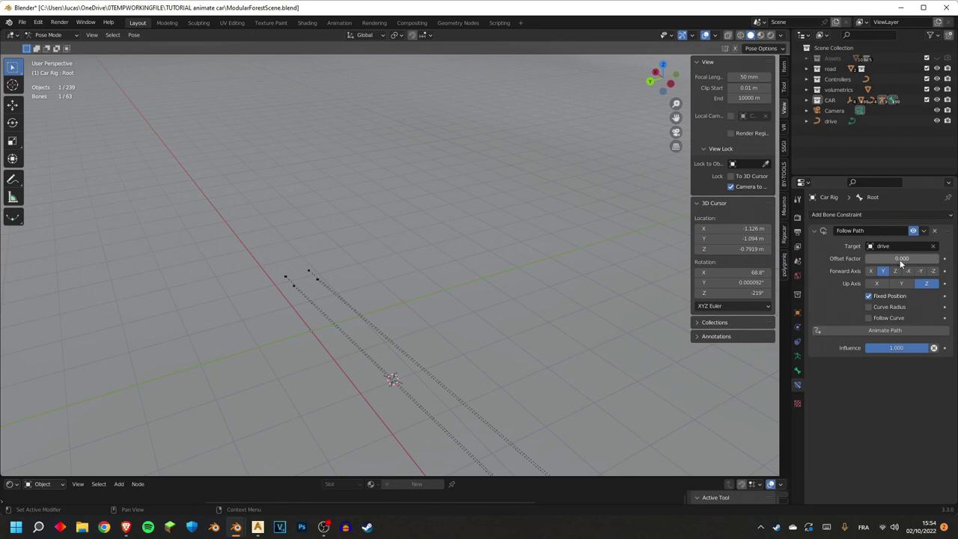
- Enable Follow Curve on the Follow Path constraint and set its Forward Axis to -Y
{"action": "key", "text": "KP_Decimal"}
{"action": "scroll", "coordinate": [436, 273], "scroll_direction": "down", "scroll_amount": 6}
{"action": "middle_click_drag", "start_coordinate": [436, 272], "coordinate": [372, 315]}
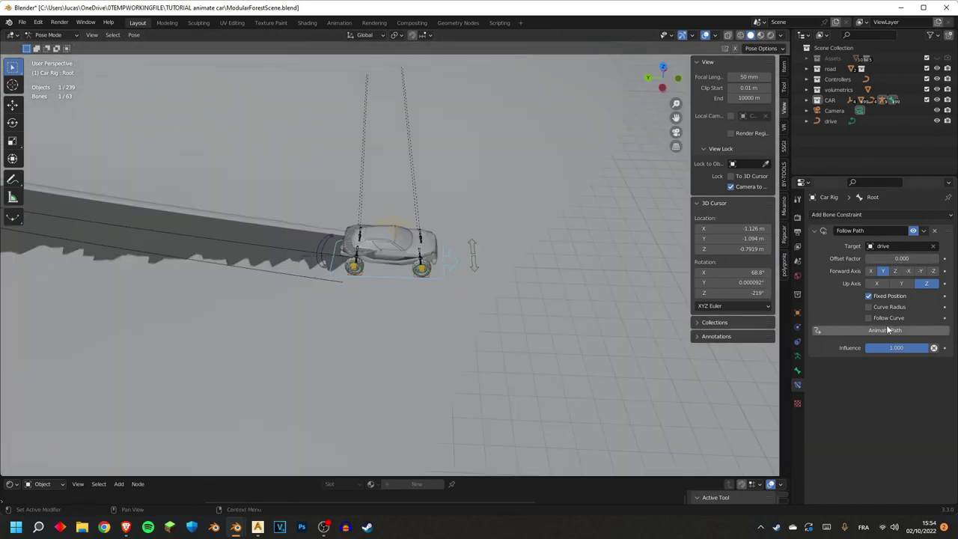
{"action": "left_click", "coordinate": [870, 318]}
{"action": "middle_click_drag", "start_coordinate": [419, 277], "coordinate": [392, 271]}
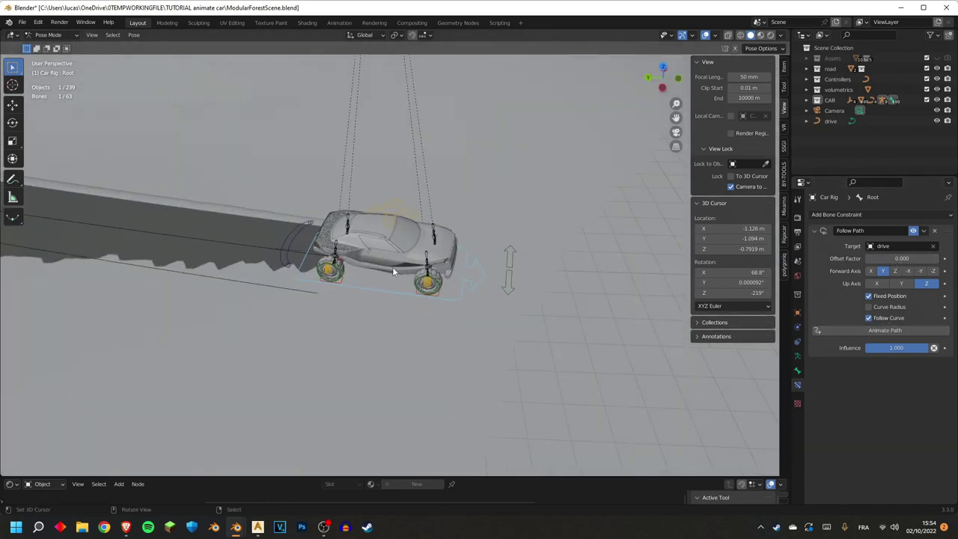
{"action": "left_click", "coordinate": [922, 272]}
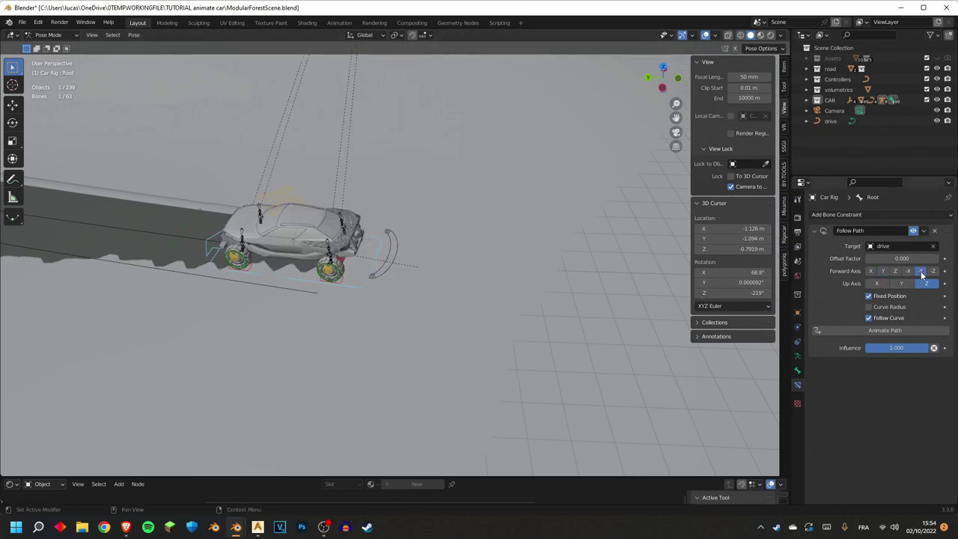
{"action": "scroll", "coordinate": [643, 261], "scroll_direction": "down", "scroll_amount": 2}
{"action": "middle_click_drag", "start_coordinate": [643, 261], "coordinate": [456, 216]}
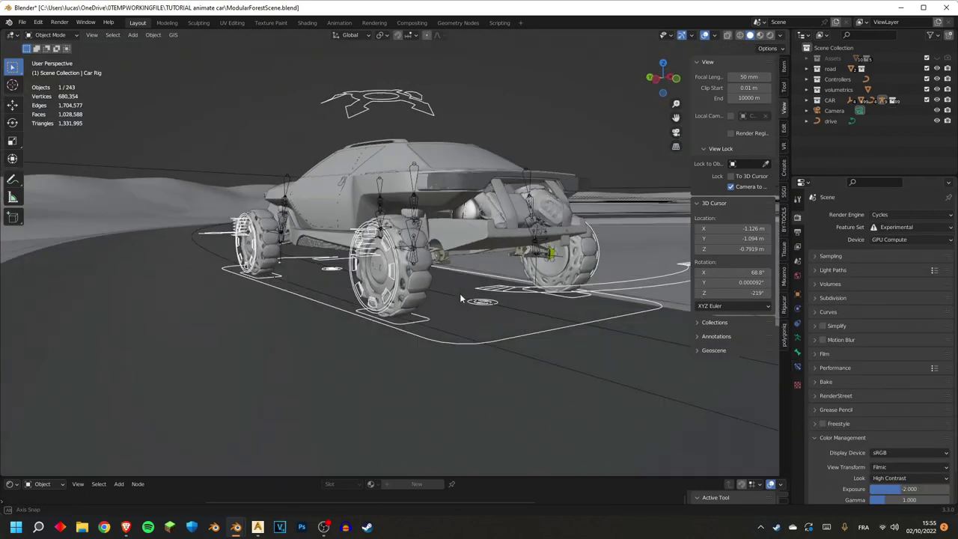
- Assign the road as ground for the Rigacar front axle ground sensor and set its shrinkwrap mode to Project
{"action": "middle_click_drag", "start_coordinate": [459, 293], "coordinate": [787, 307]}
{"action": "scroll", "coordinate": [473, 304], "scroll_direction": "down", "scroll_amount": 3}
{"action": "left_click", "coordinate": [785, 306]}
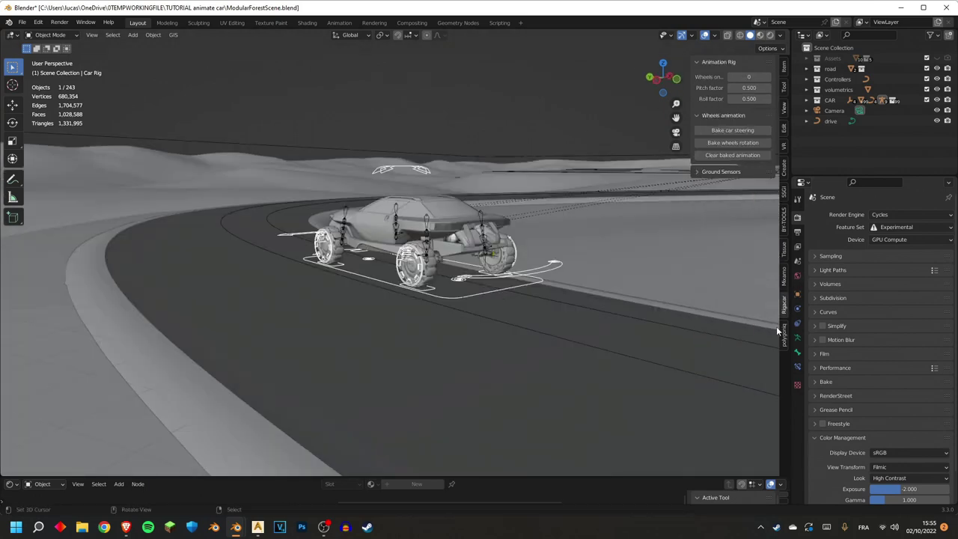
{"action": "left_click", "coordinate": [697, 172]}
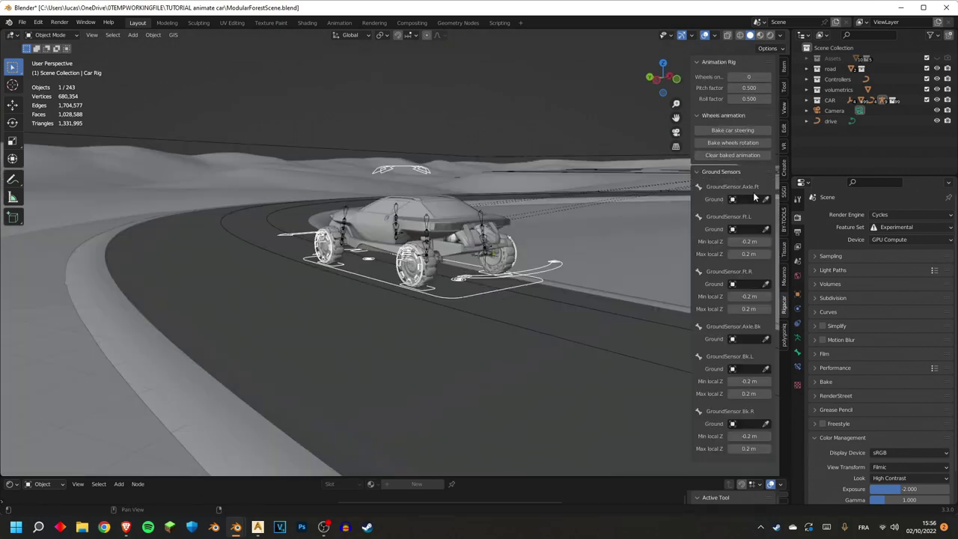
{"action": "left_click", "coordinate": [548, 316]}
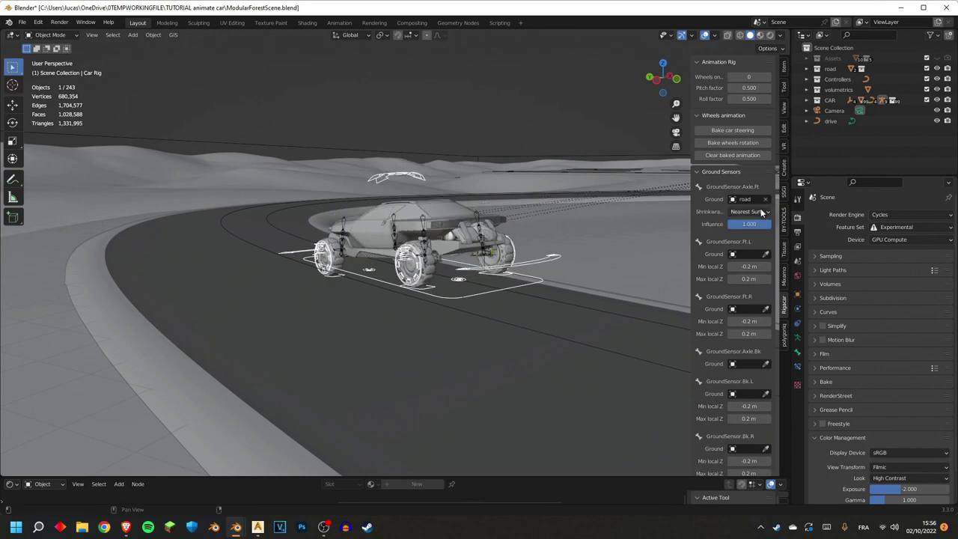
{"action": "left_click", "coordinate": [749, 212]}
{"action": "left_click", "coordinate": [746, 236]}
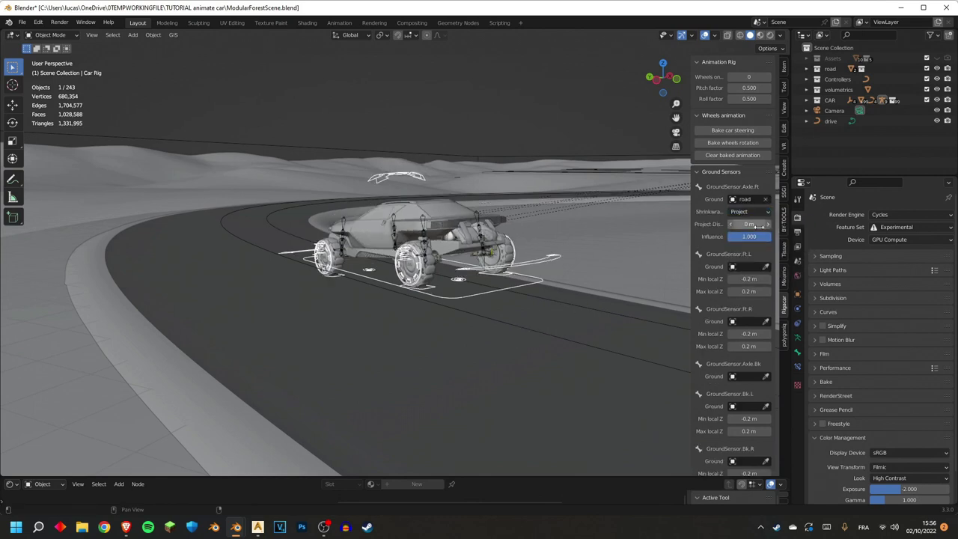
- Assign the road as ground for the front wheel, rear axle and rear wheel sensors, each using Project shrinkwrap mode
{"action": "left_click", "coordinate": [535, 345]}
{"action": "scroll", "coordinate": [758, 327], "scroll_direction": "down", "scroll_amount": 1}
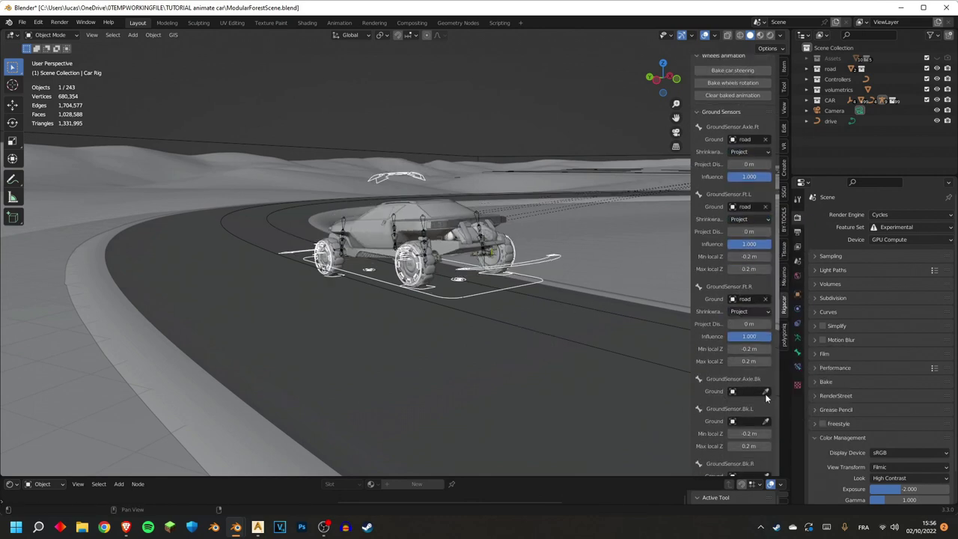
{"action": "left_click", "coordinate": [765, 392]}
{"action": "scroll", "coordinate": [734, 360], "scroll_direction": "down", "scroll_amount": 3}
{"action": "left_click", "coordinate": [748, 396]}
{"action": "left_click", "coordinate": [746, 373]}
{"action": "left_click", "coordinate": [749, 449]}
{"action": "left_click", "coordinate": [746, 427]}
{"action": "middle_click_drag", "start_coordinate": [599, 315], "coordinate": [486, 295]}
{"action": "scroll", "coordinate": [498, 281], "scroll_direction": "up", "scroll_amount": 5}
{"action": "scroll", "coordinate": [498, 281], "scroll_direction": "up", "scroll_amount": 1}
{"action": "scroll", "coordinate": [480, 278], "scroll_direction": "down", "scroll_amount": 4}
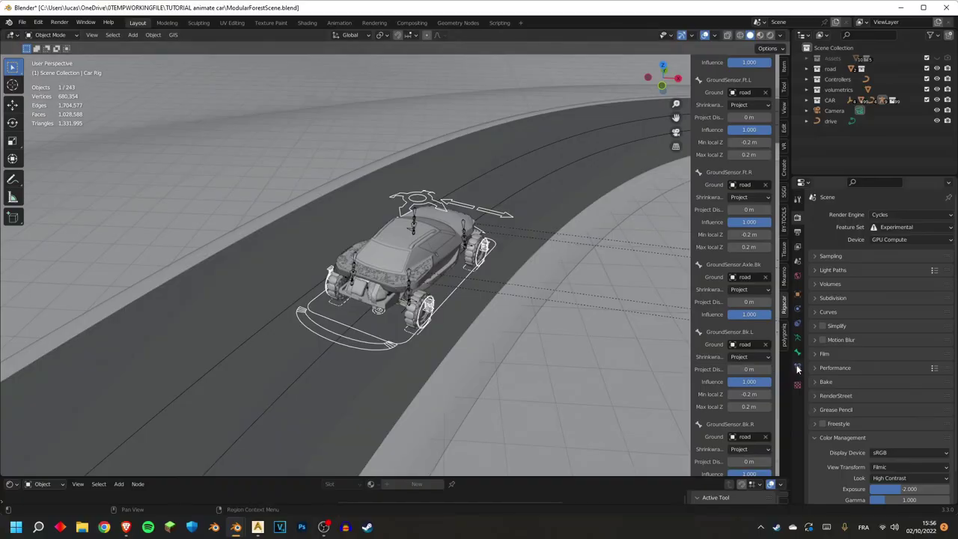
- Set the timeline's end to frame 5000 and keyframe Root's Follow Path Offset Factor at 0.040 on frame 1
{"action": "left_click", "coordinate": [798, 366]}
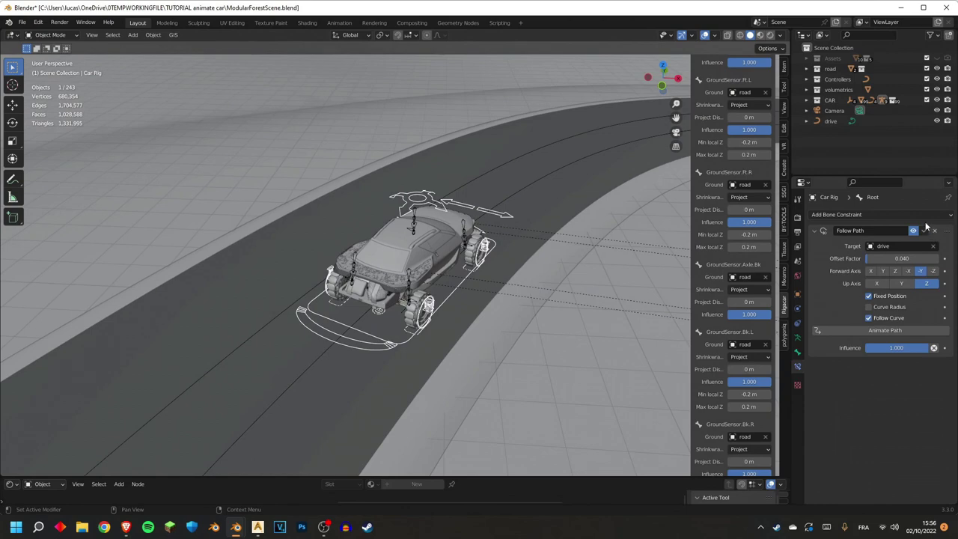
{"action": "scroll", "coordinate": [537, 314], "scroll_direction": "down", "scroll_amount": 4}
{"action": "middle_click_drag", "start_coordinate": [537, 314], "coordinate": [520, 283]}
{"action": "scroll", "coordinate": [546, 163], "scroll_direction": "down", "scroll_amount": 6}
{"action": "scroll", "coordinate": [608, 172], "scroll_direction": "up", "scroll_amount": 3}
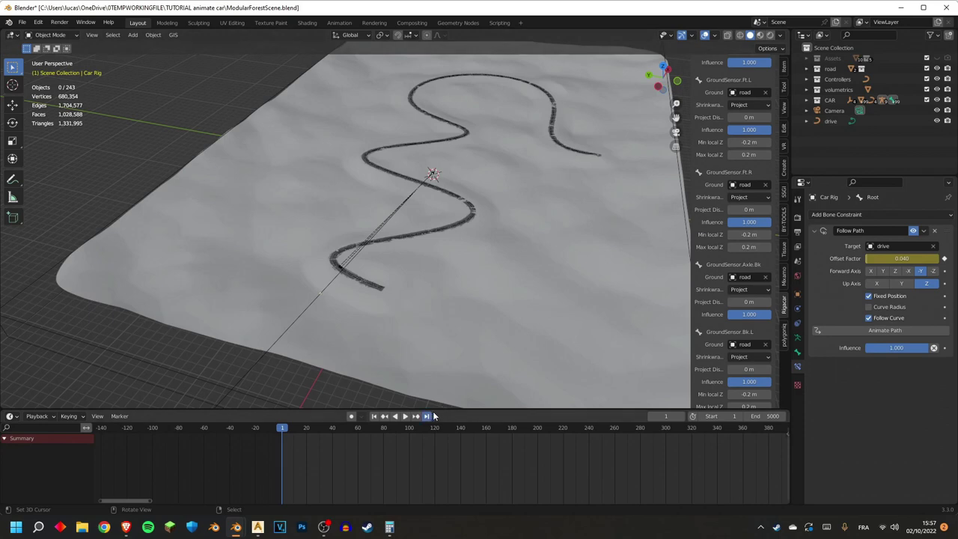
- Go to frame 5000 and keyframe the Follow Path Offset Factor at 0.953
{"action": "left_click", "coordinate": [428, 416]}
{"action": "left_click", "coordinate": [894, 259]}
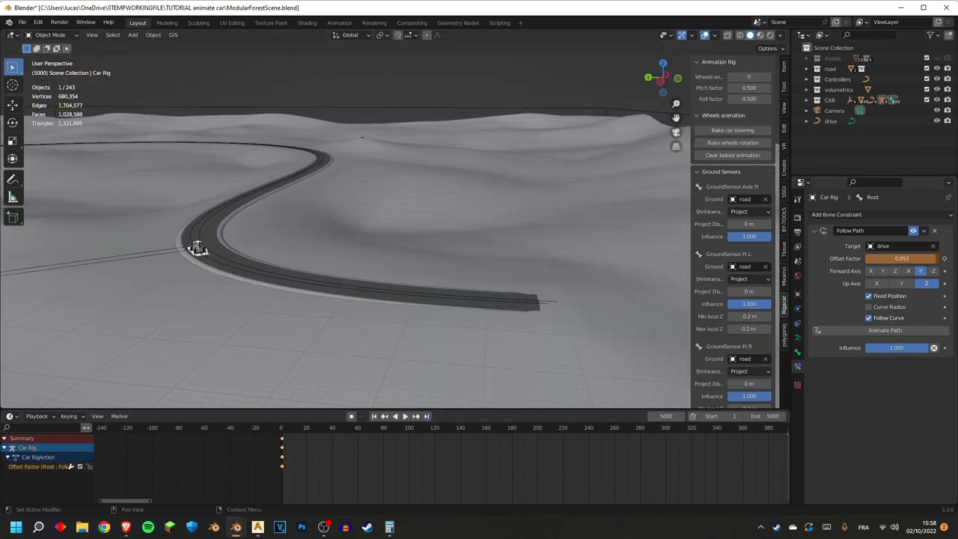
{"action": "left_click", "coordinate": [945, 259]}
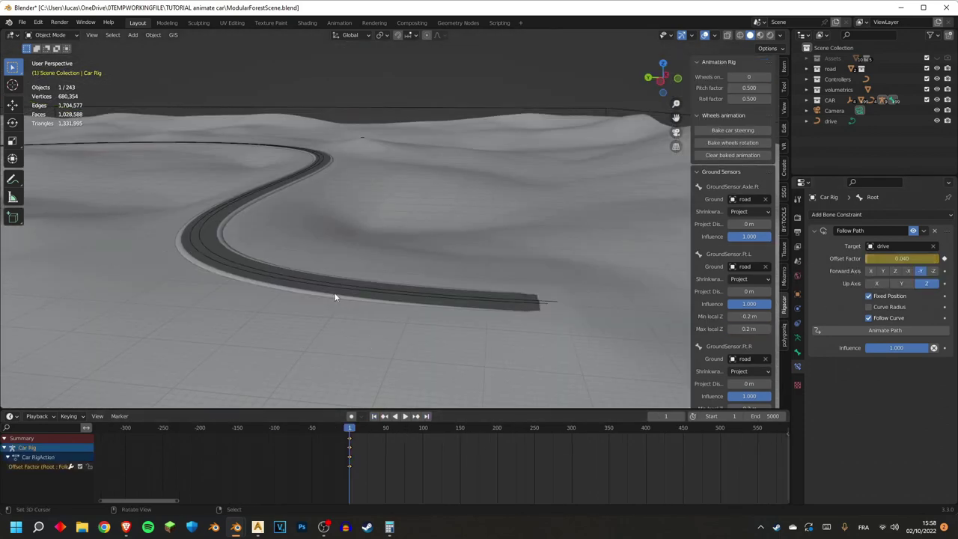
- Set the interpolation of Car Rig's Follow Path Offset Factor keyframes to Linear
{"action": "key", "text": "KP_Decimal"}
{"action": "middle_click_drag", "start_coordinate": [353, 237], "coordinate": [440, 284]}
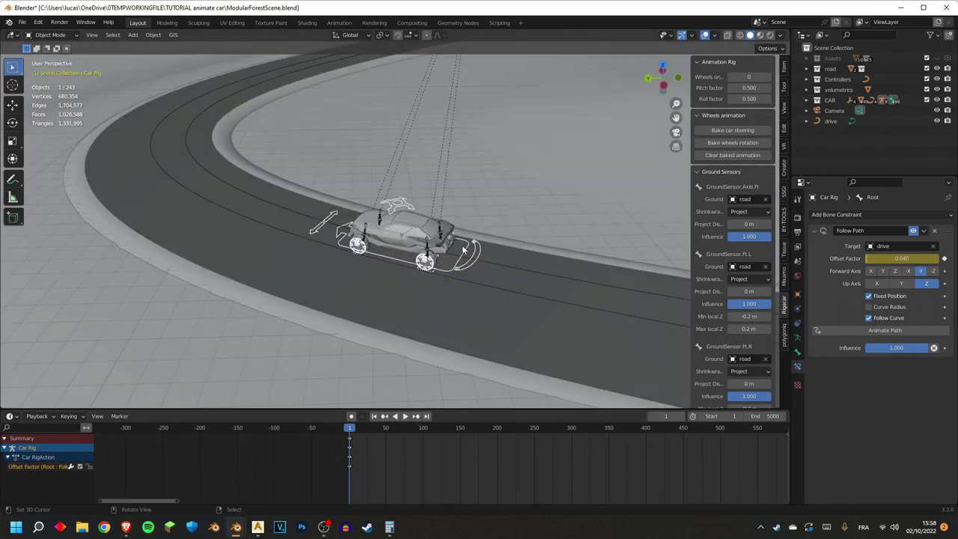
{"action": "middle_click_drag", "start_coordinate": [280, 200], "coordinate": [485, 153]}
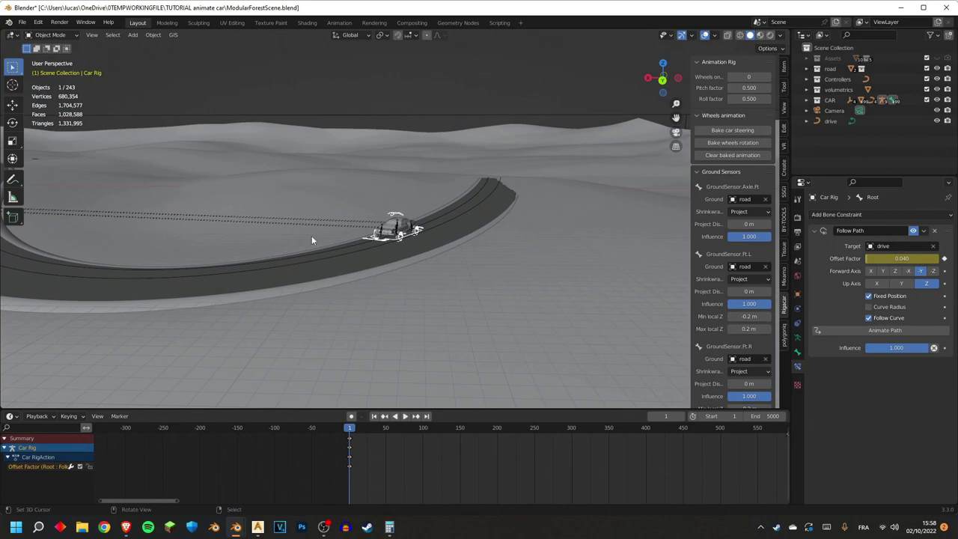
{"action": "middle_click_drag", "start_coordinate": [312, 240], "coordinate": [341, 103]}
{"action": "middle_click_drag", "start_coordinate": [590, 97], "coordinate": [583, 114]}
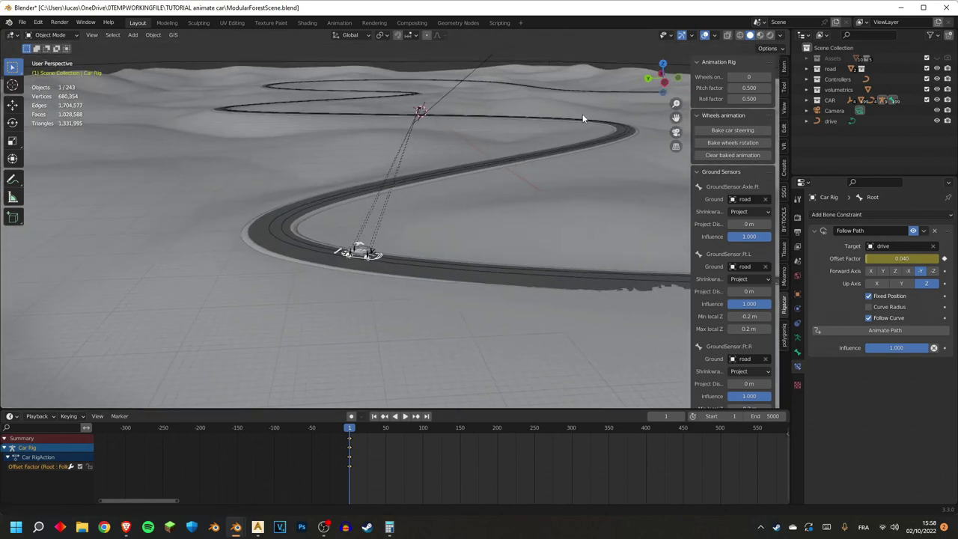
{"action": "scroll", "coordinate": [659, 112], "scroll_direction": "up", "scroll_amount": 2}
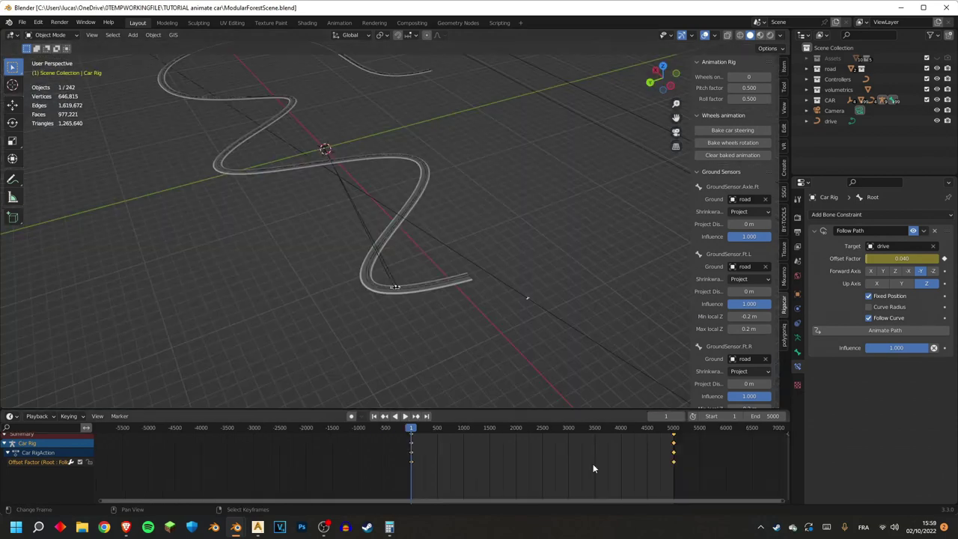
{"action": "middle_click_drag", "start_coordinate": [593, 466], "coordinate": [438, 460]}
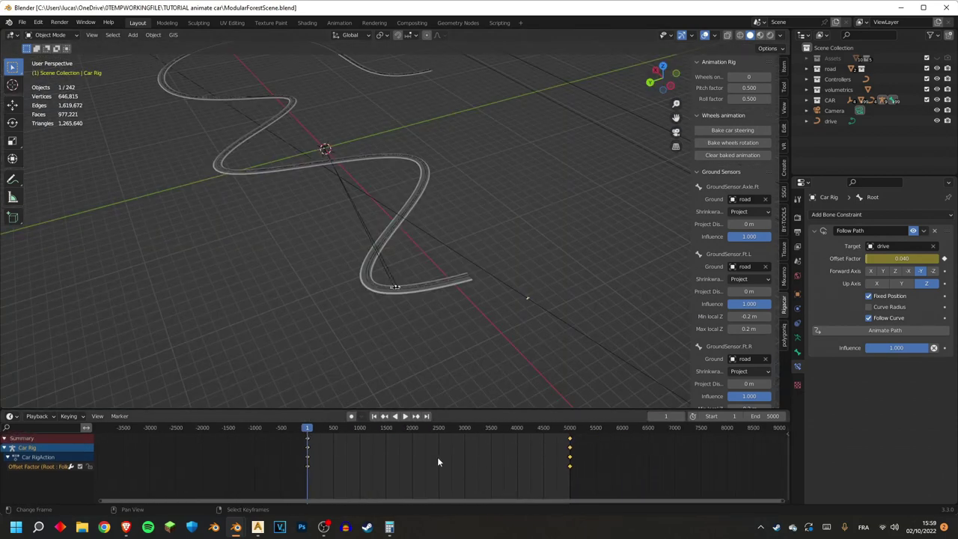
{"action": "key", "text": "t"}
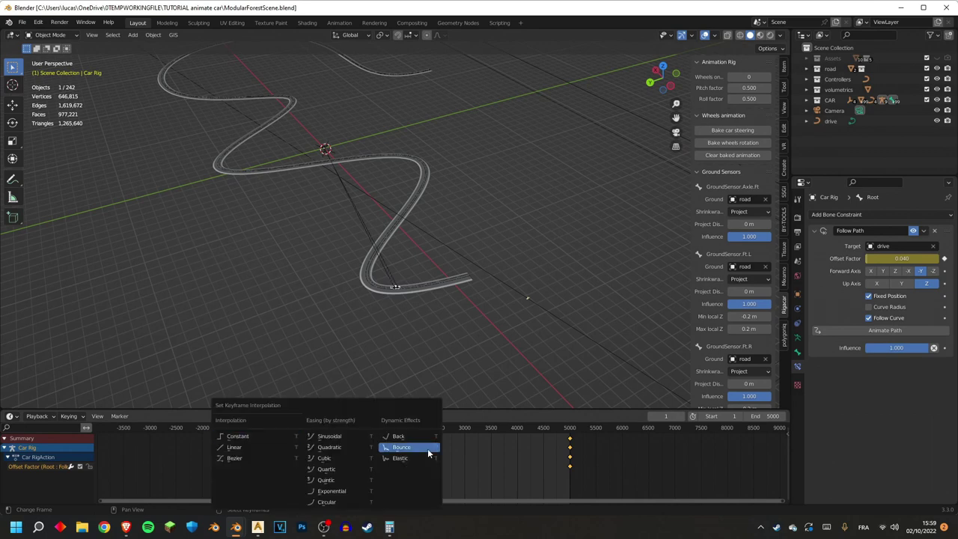
{"action": "left_click", "coordinate": [229, 448]}
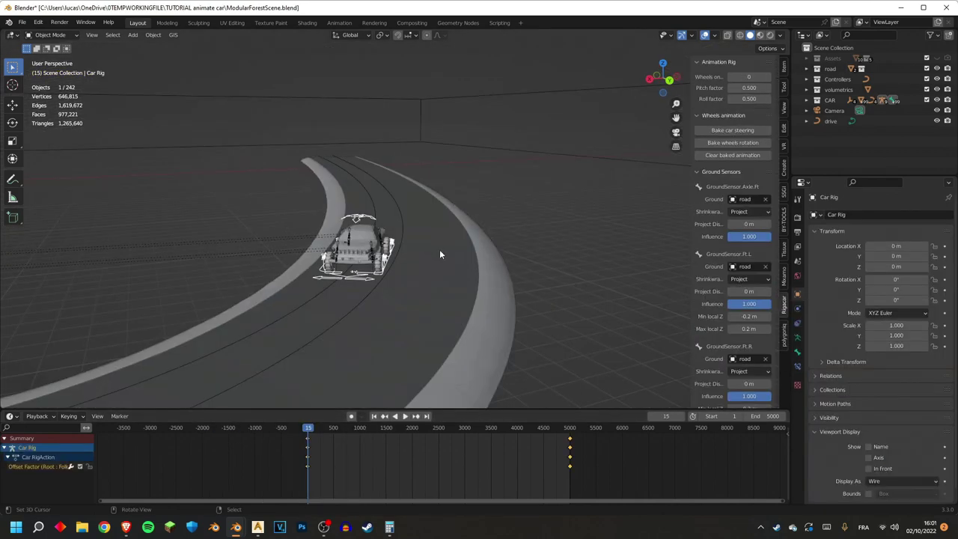
- Select the Suspension bone above the car in Pose Mode
{"action": "middle_click_drag", "start_coordinate": [442, 254], "coordinate": [379, 250]}
{"action": "middle_click_drag", "start_coordinate": [393, 313], "coordinate": [465, 325]}
{"action": "scroll", "coordinate": [389, 245], "scroll_direction": "down", "scroll_amount": 2}
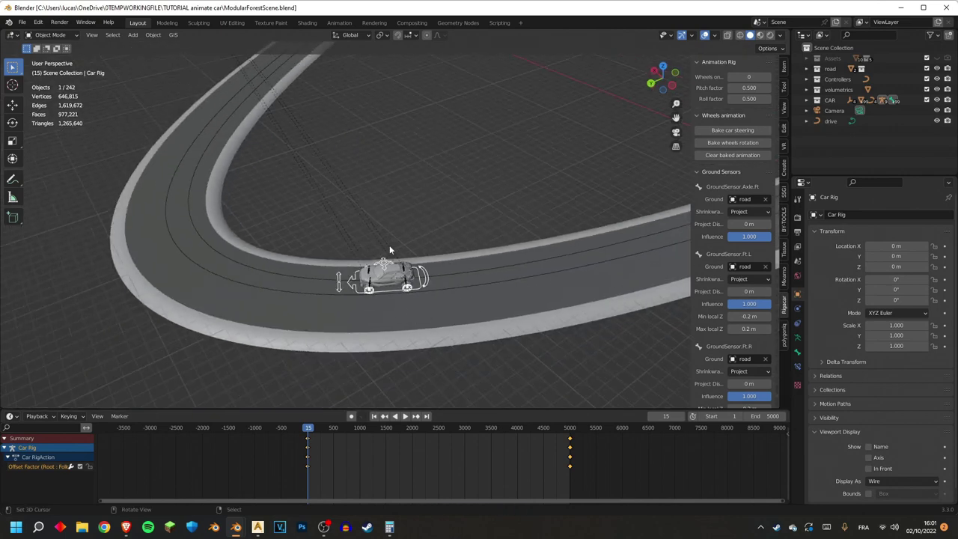
{"action": "scroll", "coordinate": [390, 245], "scroll_direction": "up", "scroll_amount": 3}
{"action": "middle_click_drag", "start_coordinate": [443, 239], "coordinate": [497, 251], "text": "shift"}
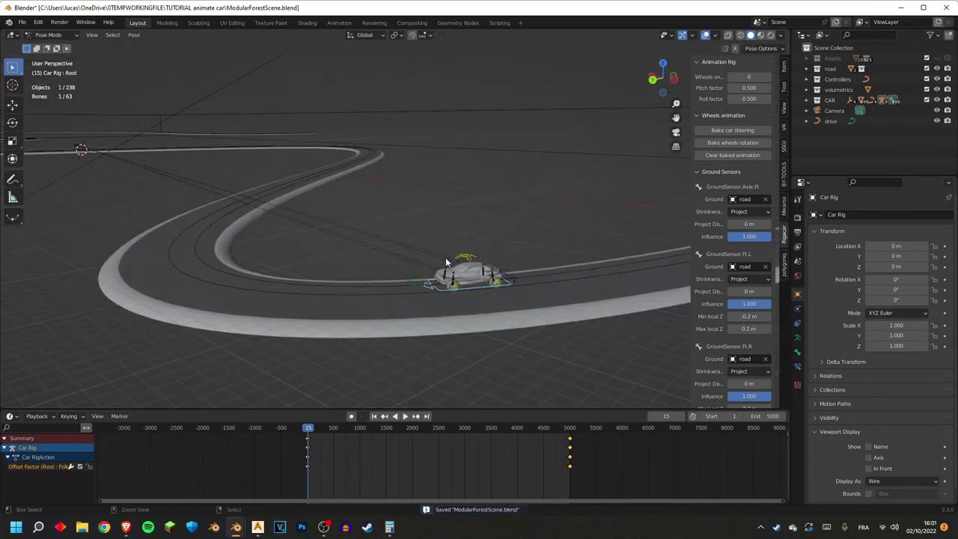
{"action": "left_click", "coordinate": [470, 256]}
{"action": "scroll", "coordinate": [512, 281], "scroll_direction": "up", "scroll_amount": 6}
{"action": "middle_click_drag", "start_coordinate": [530, 295], "coordinate": [423, 265], "text": "shift"}
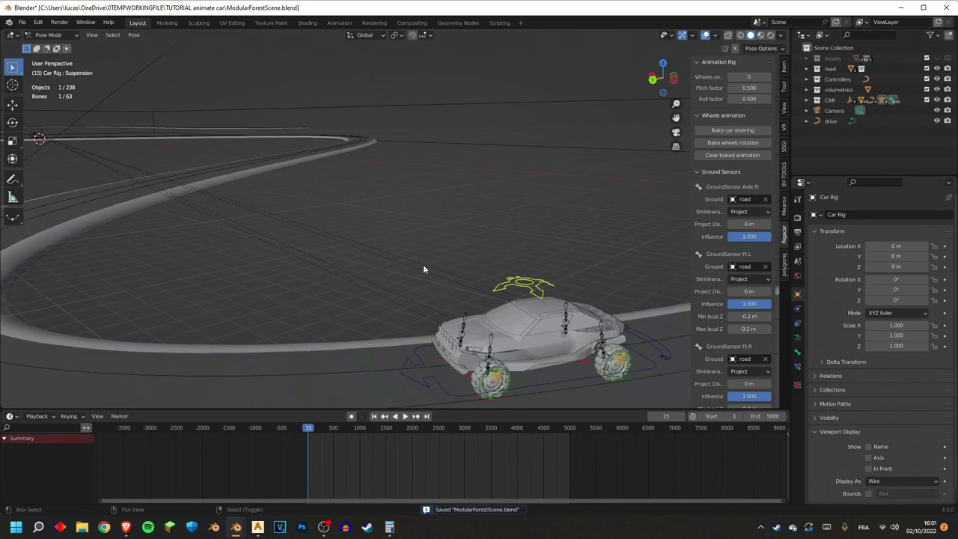
- Test-move the Suspension bone, cancel the move, and keyframe its location at 0 m on all axes on frame 1
{"action": "left_click", "coordinate": [785, 69]}
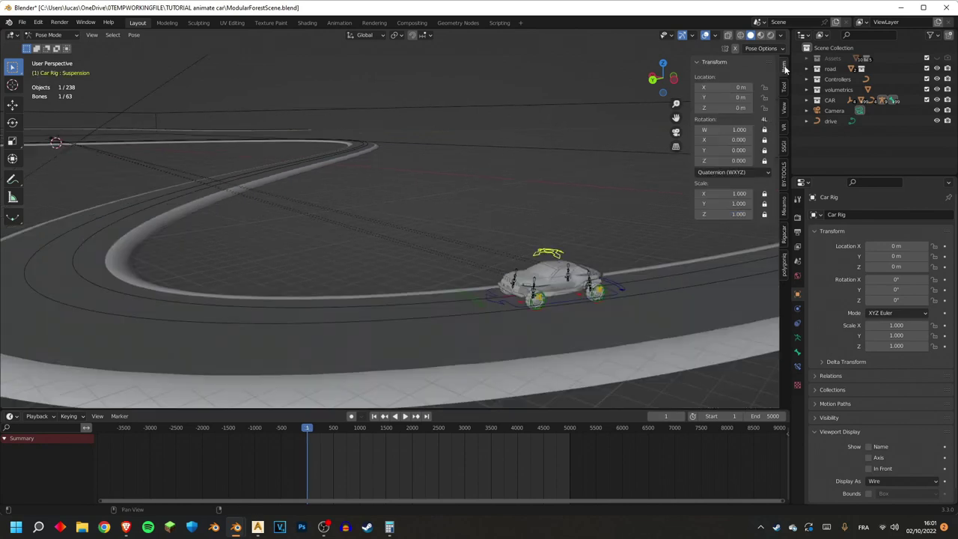
{"action": "middle_click_drag", "start_coordinate": [531, 293], "coordinate": [449, 271], "text": "shift"}
{"action": "scroll", "coordinate": [506, 257], "scroll_direction": "up", "scroll_amount": 3}
{"action": "key", "text": "g"}
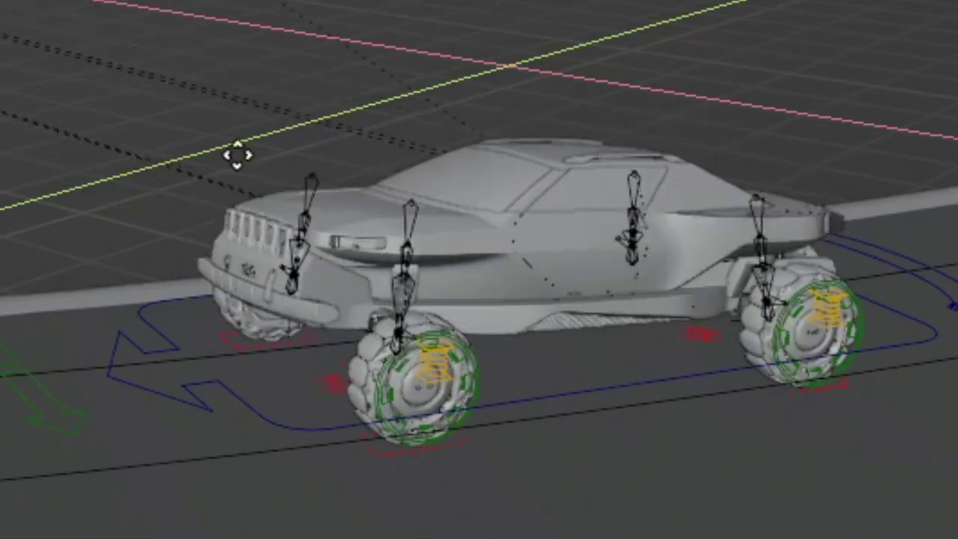
{"action": "right_click", "coordinate": [609, 214]}
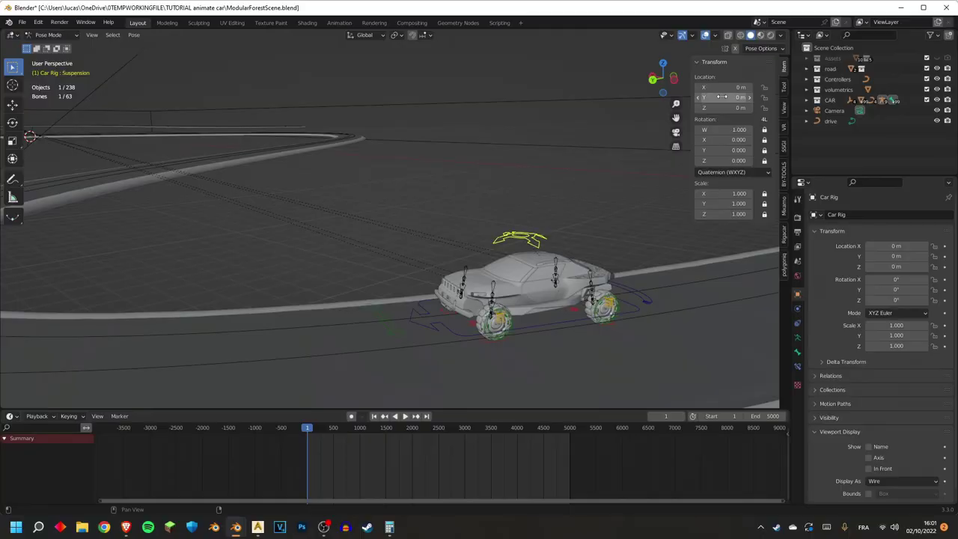
{"action": "key", "text": "i"}
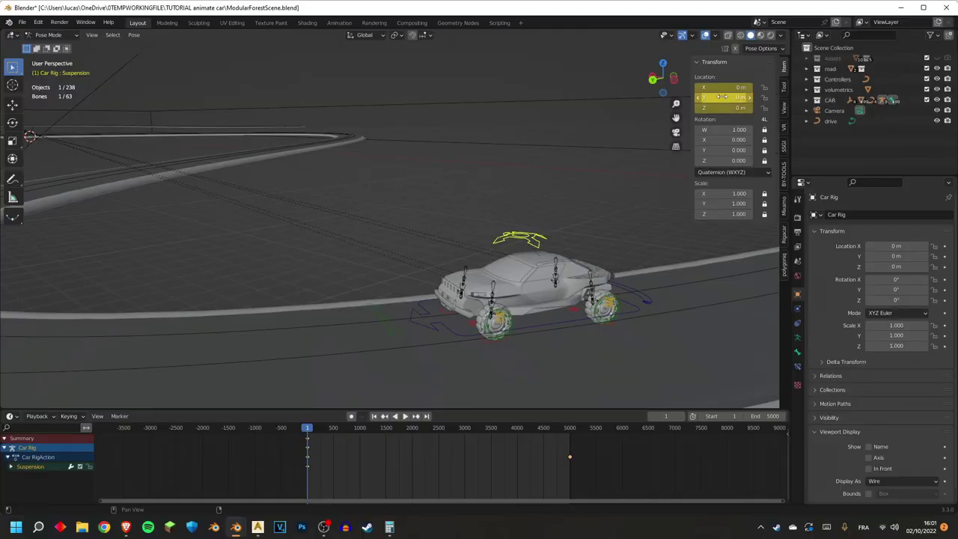
- Move the Suspension bone sideways to about X 0.57 m, Y -0.06 m on frame 107 and keyframe its location
{"action": "scroll", "coordinate": [456, 373], "scroll_direction": "down", "scroll_amount": 5}
{"action": "mouse_move", "coordinate": [323, 453]}
{"action": "left_mouse_down"}
{"action": "mouse_move", "coordinate": [342, 456]}
{"action": "mouse_move", "coordinate": [312, 452]}
{"action": "left_mouse_up"}
{"action": "middle_click_drag", "start_coordinate": [374, 225], "coordinate": [451, 303]}
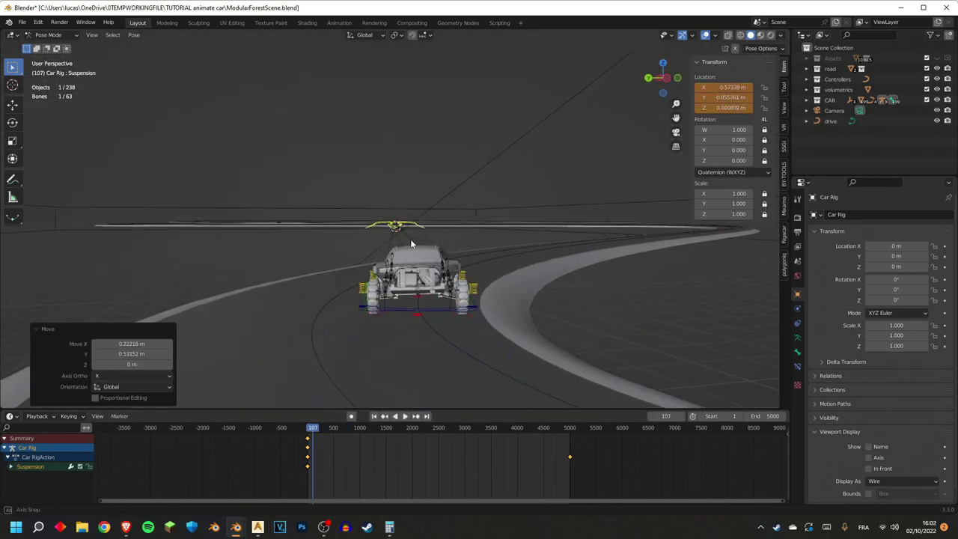
{"action": "key", "text": "i"}
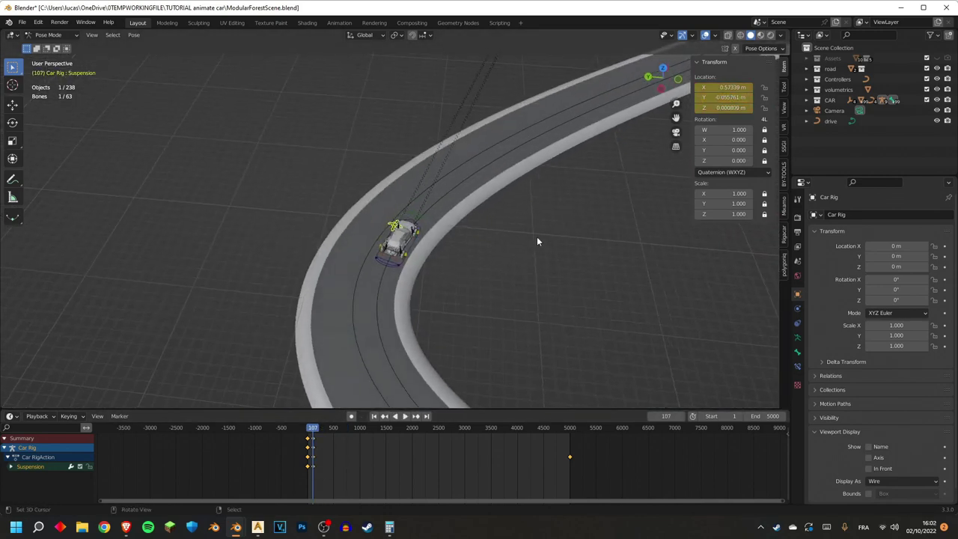
- Move the Suspension bone the opposite way to about X -1.03 m, Y -0.36 m on frame 820 and keyframe its location
{"action": "scroll", "coordinate": [517, 251], "scroll_direction": "down", "scroll_amount": 6}
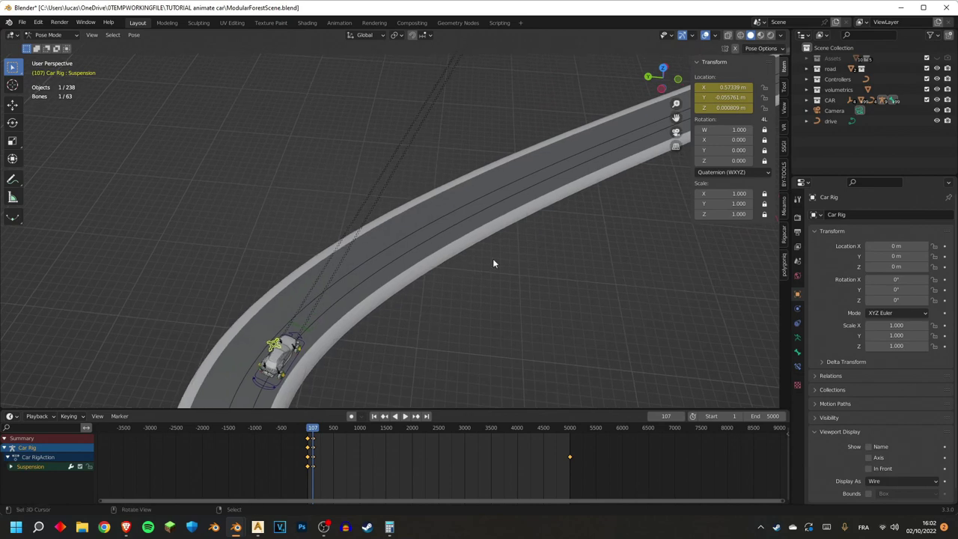
{"action": "left_click", "coordinate": [352, 449]}
{"action": "left_click_drag", "start_coordinate": [352, 449], "coordinate": [350, 449]}
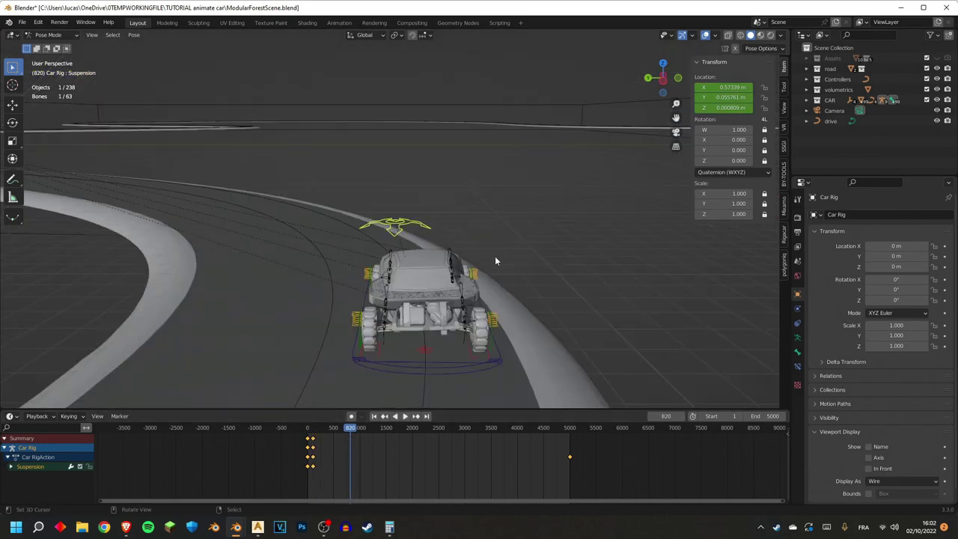
{"action": "key", "text": "g"}
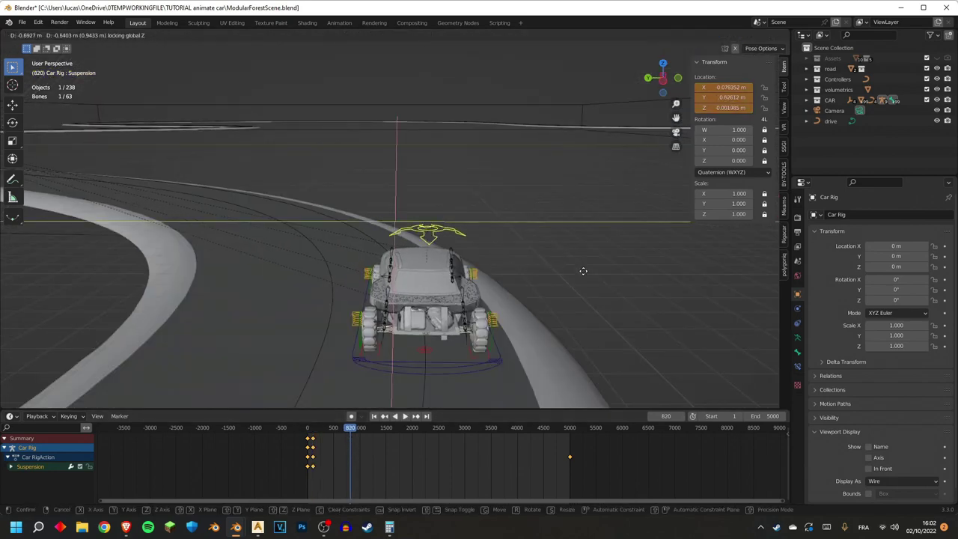
{"action": "left_click", "coordinate": [582, 272]}
{"action": "middle_click_drag", "start_coordinate": [582, 272], "coordinate": [532, 210]}
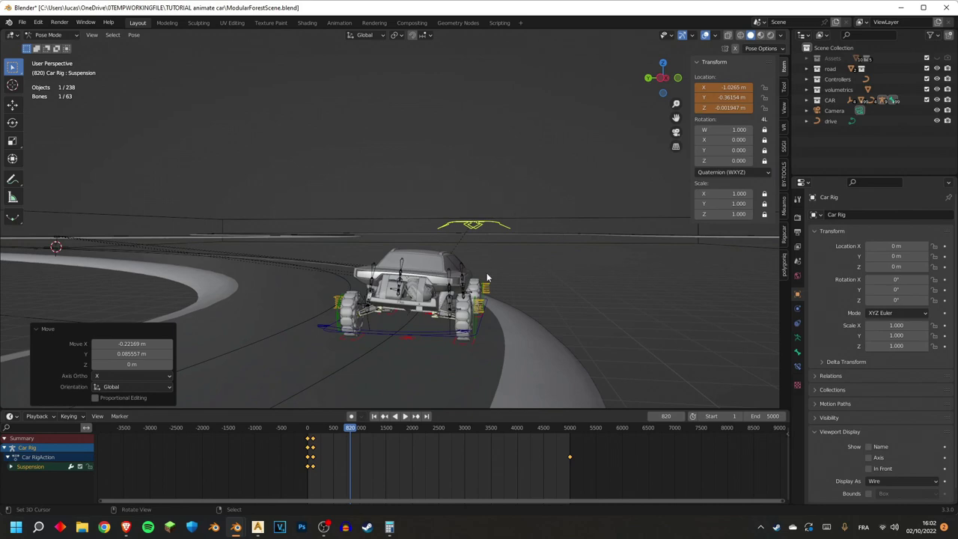
{"action": "middle_click_drag", "start_coordinate": [399, 249], "coordinate": [525, 329]}
{"action": "scroll", "coordinate": [391, 257], "scroll_direction": "down", "scroll_amount": 18}
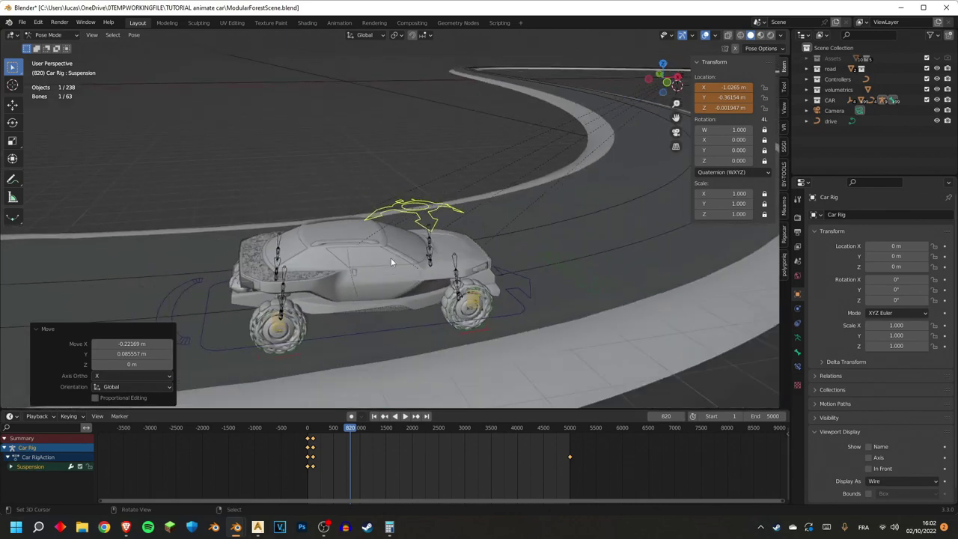
{"action": "key", "text": "i"}
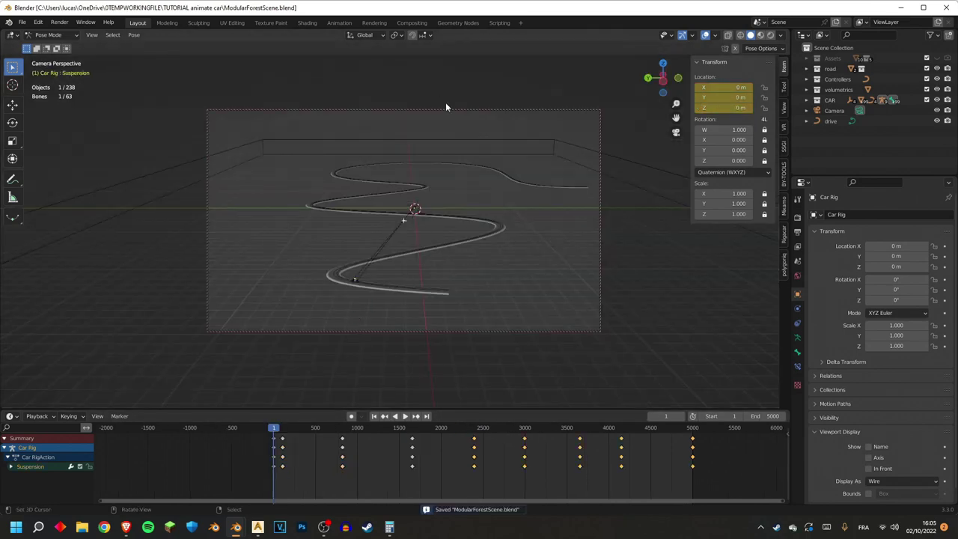
- Return the Car Rig to Object Mode and frame the car closely in the camera view
{"action": "left_click", "coordinate": [446, 103]}
{"action": "scroll", "coordinate": [375, 265], "scroll_direction": "up", "scroll_amount": 4}
{"action": "middle_click_drag", "start_coordinate": [375, 265], "coordinate": [436, 226], "text": "shift"}
{"action": "scroll", "coordinate": [436, 231], "scroll_direction": "down", "scroll_amount": 2}
{"action": "key", "text": "ctrl+Tab"}
{"action": "scroll", "coordinate": [446, 258], "scroll_direction": "up", "scroll_amount": 3}
{"action": "middle_click_drag", "start_coordinate": [449, 274], "coordinate": [454, 275], "text": "shift"}
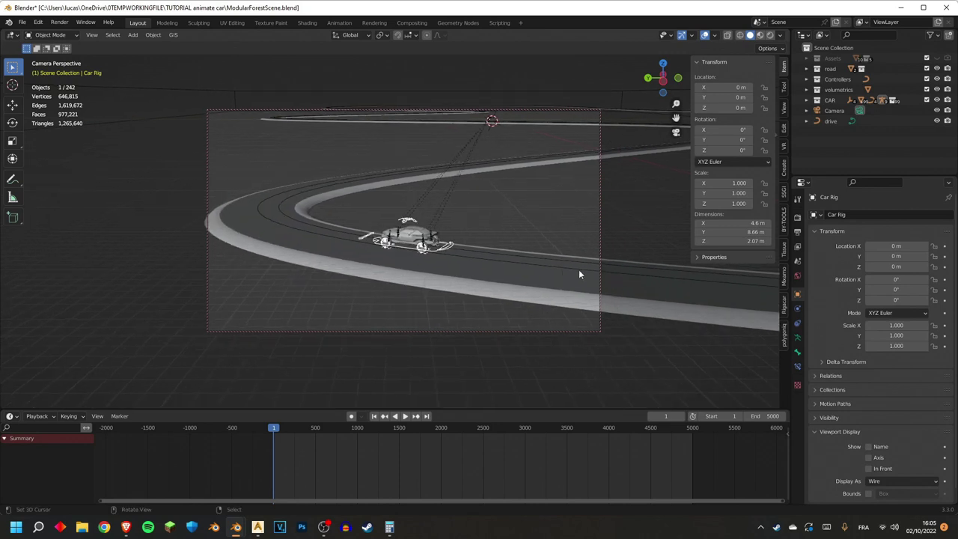
- Add a Follow Path constraint targeting the drive curve to the Camera and play the animation
{"action": "left_click", "coordinate": [507, 256]}
{"action": "left_click", "coordinate": [834, 110]}
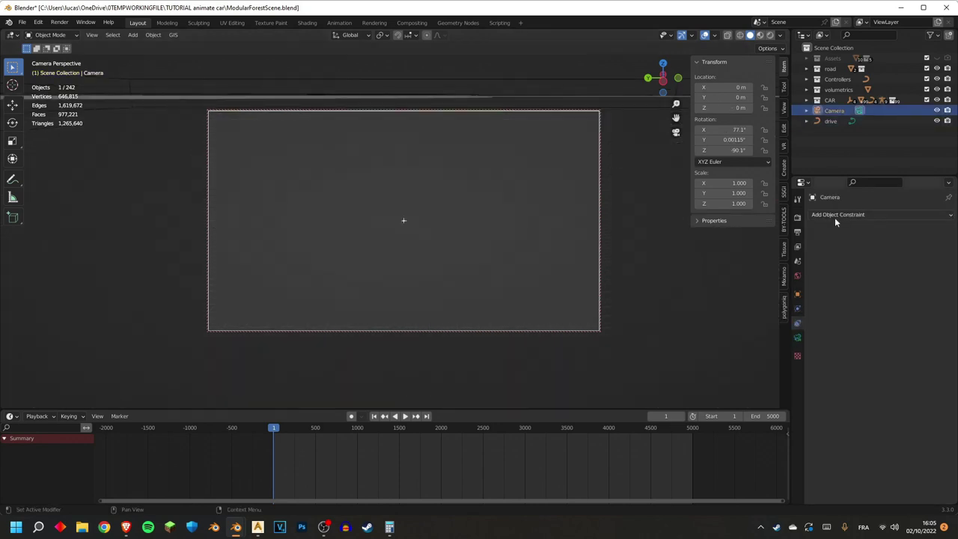
{"action": "left_click", "coordinate": [838, 214]}
{"action": "left_click", "coordinate": [910, 296]}
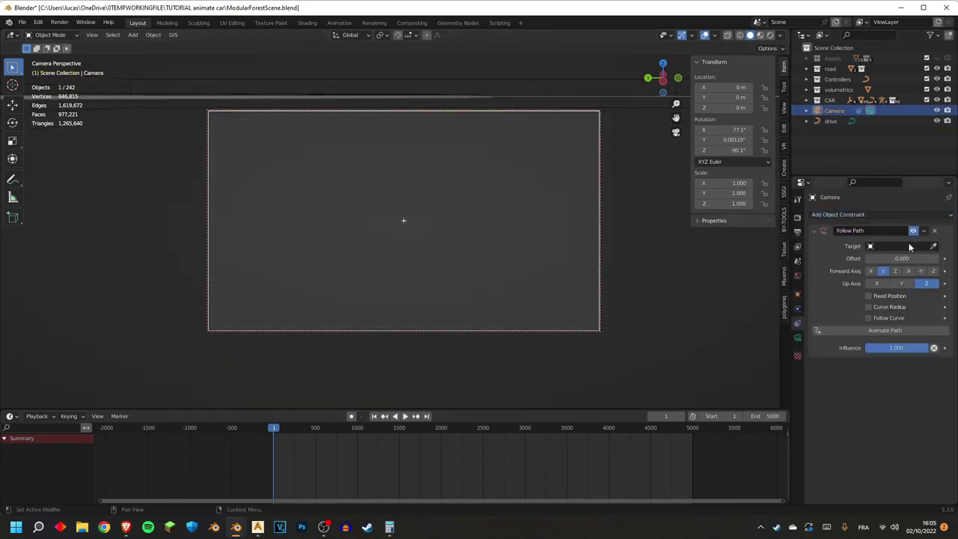
{"action": "left_click", "coordinate": [902, 246]}
{"action": "left_click", "coordinate": [891, 260]}
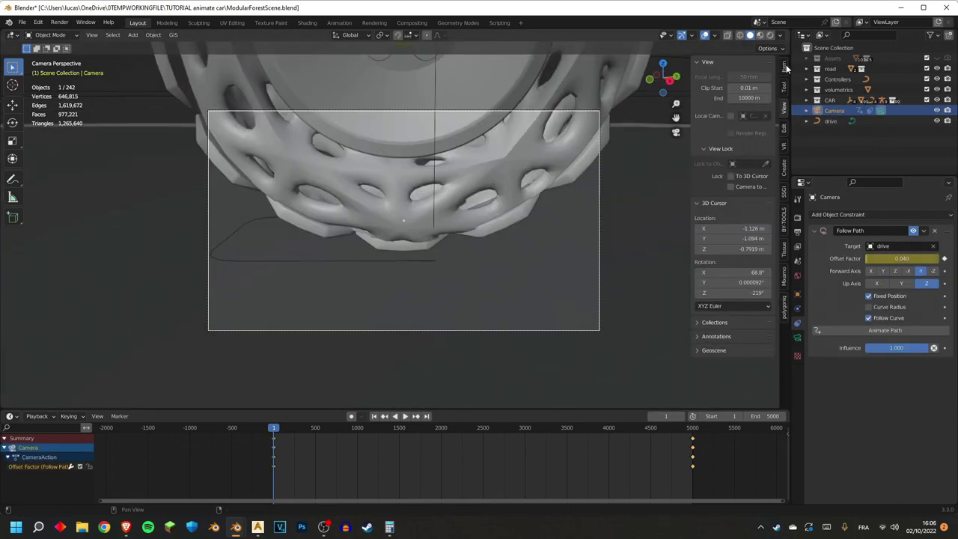
{"action": "left_click", "coordinate": [715, 221]}
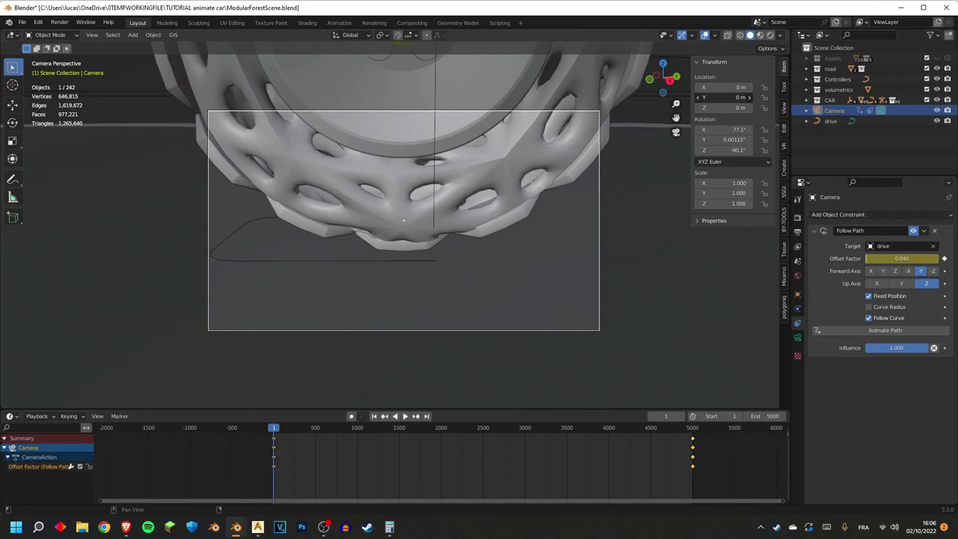
{"action": "key", "text": "space"}
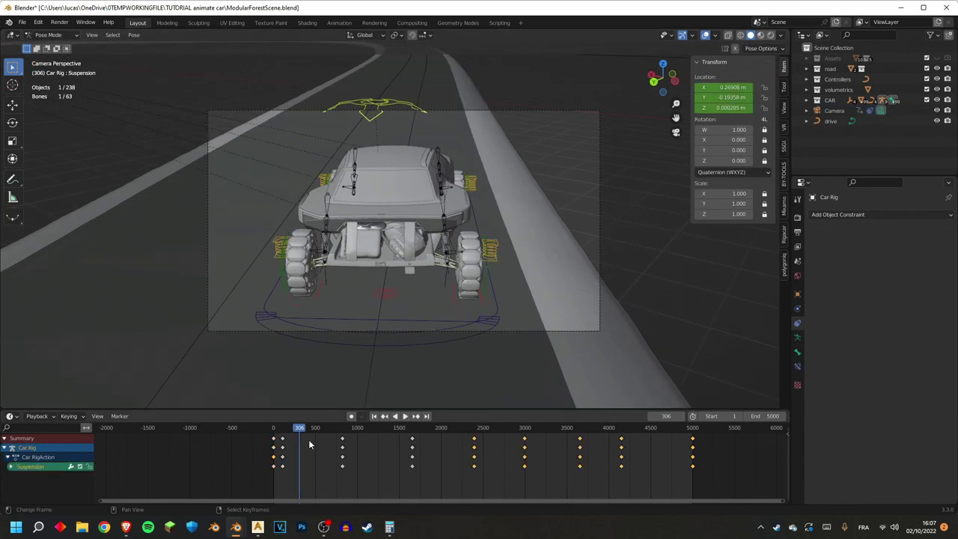
- Keyframe the Suspension bone's X location at 0 m on frame 469, and open its X location for editing on frame 1243
{"action": "left_click", "coordinate": [313, 448]}
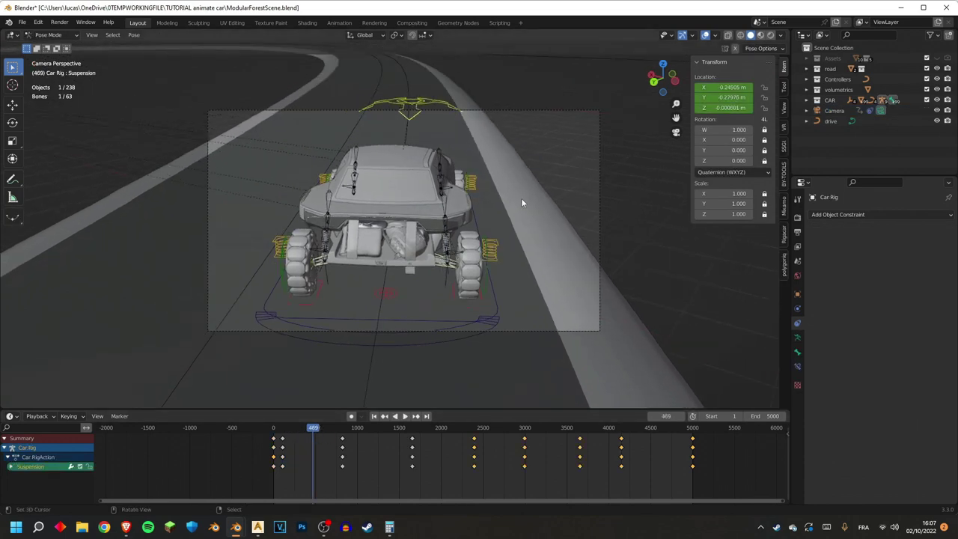
{"action": "left_click_drag", "start_coordinate": [723, 87], "coordinate": [749, 87]}
{"action": "key", "text": "BackSpace"}
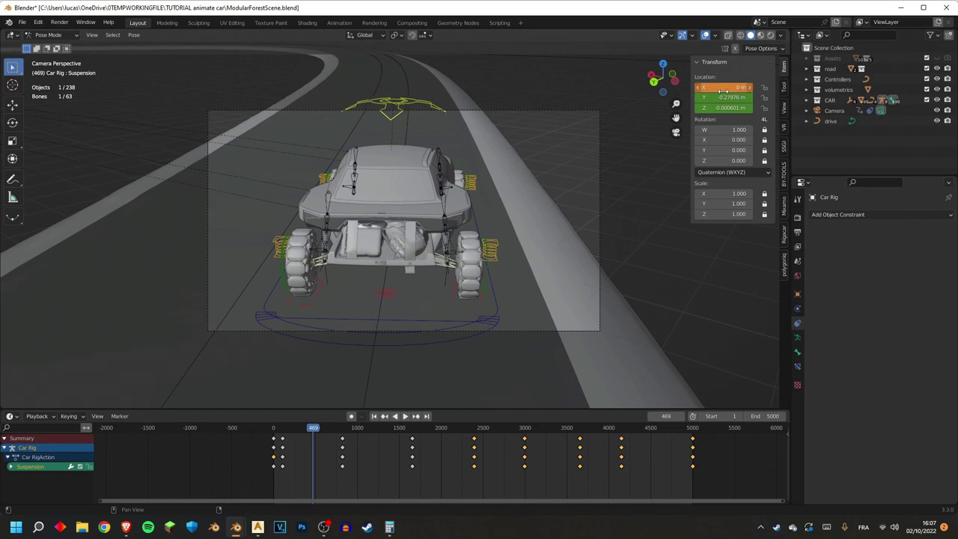
{"action": "key", "text": "i"}
{"action": "left_click", "coordinate": [379, 448]}
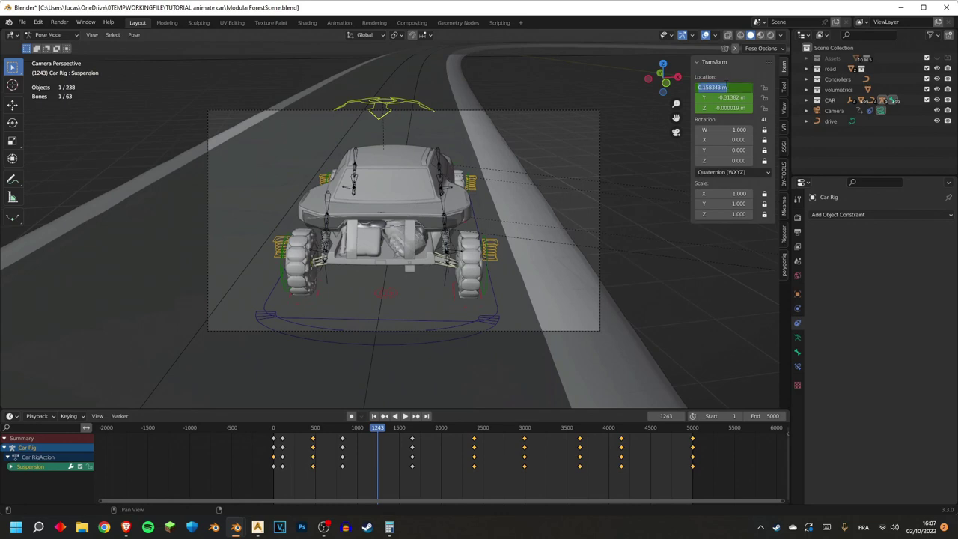
{"action": "left_click_drag", "start_coordinate": [727, 87], "coordinate": [738, 86]}
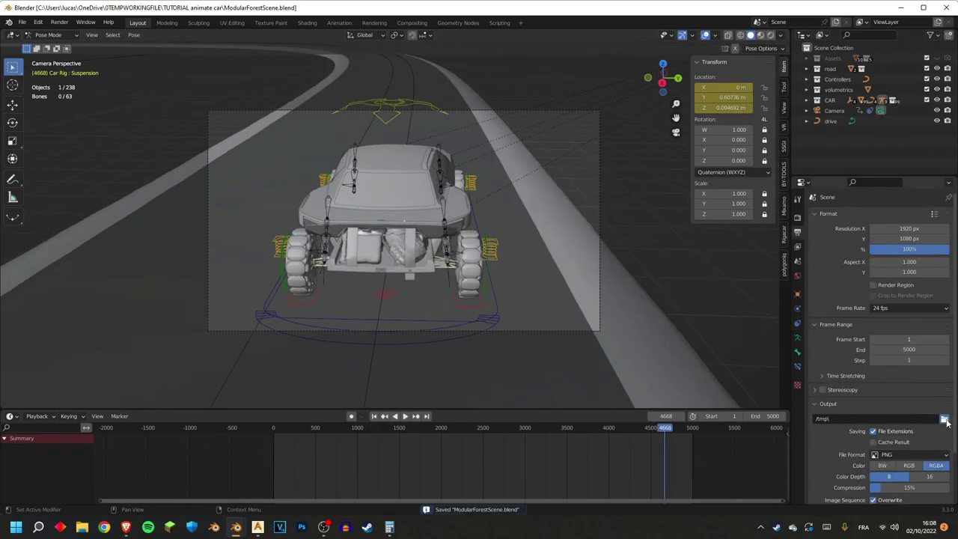
- Choose the frames workbench folder as the render output path
{"action": "left_click", "coordinate": [945, 420]}
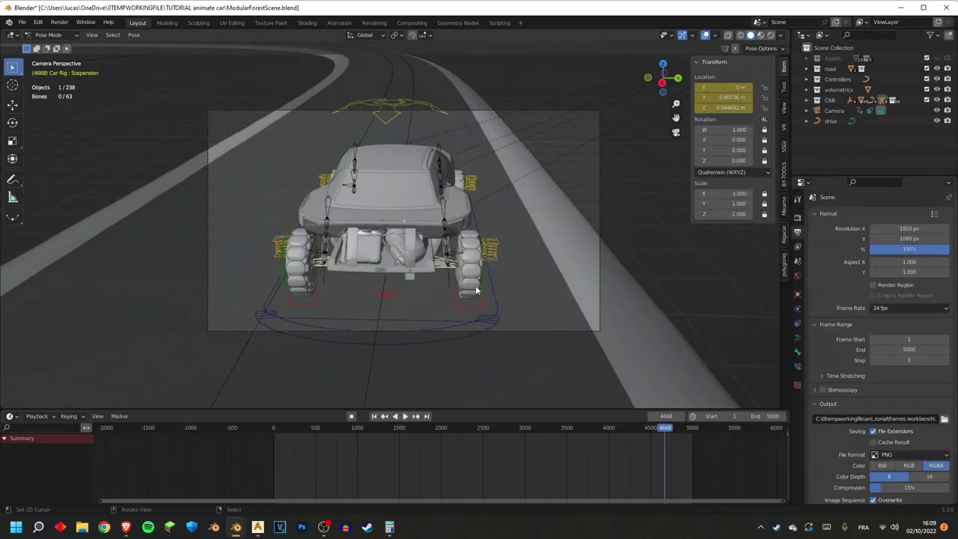
- Select the Drift bone and keyframe its rotation at 0° on frame 2655, just before the road bend
{"action": "left_click", "coordinate": [446, 342]}
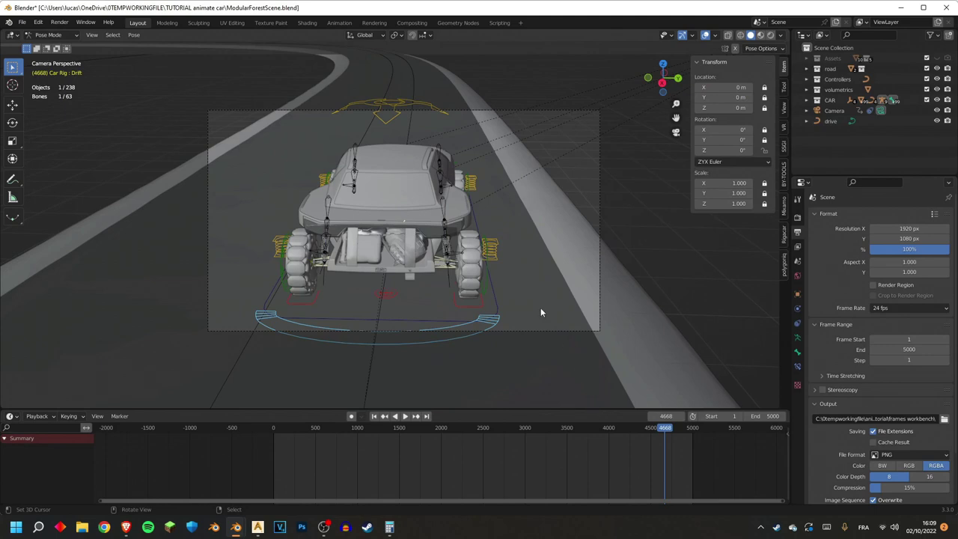
{"action": "left_click_drag", "start_coordinate": [599, 452], "coordinate": [582, 454]}
{"action": "middle_click_drag", "start_coordinate": [498, 301], "coordinate": [446, 223]}
{"action": "scroll", "coordinate": [446, 229], "scroll_direction": "down", "scroll_amount": 8}
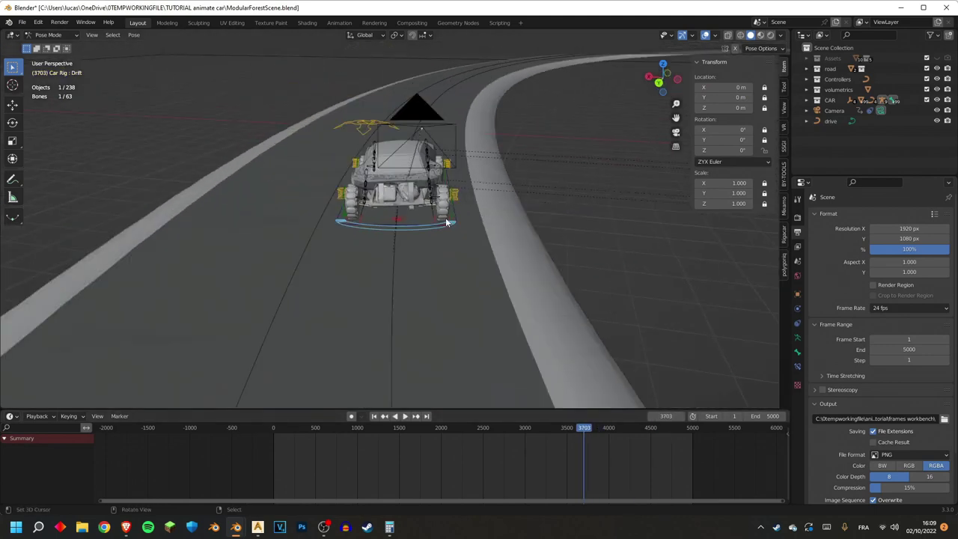
{"action": "left_click", "coordinate": [534, 458]}
{"action": "left_click", "coordinate": [497, 470]}
{"action": "key", "text": "space"}
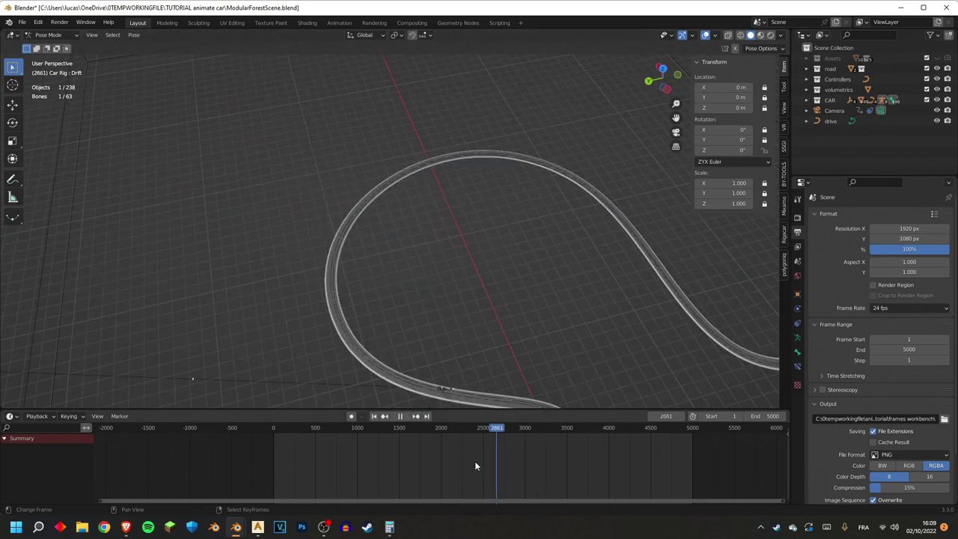
{"action": "left_click", "coordinate": [507, 458]}
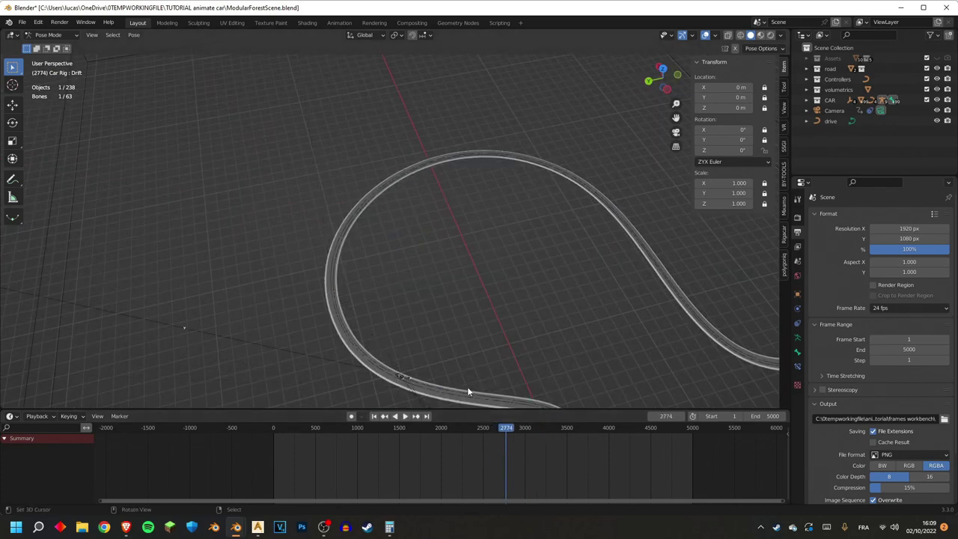
{"action": "scroll", "coordinate": [387, 228], "scroll_direction": "up", "scroll_amount": 8}
{"action": "middle_click_drag", "start_coordinate": [475, 269], "coordinate": [518, 325], "text": "shift"}
{"action": "scroll", "coordinate": [508, 313], "scroll_direction": "down", "scroll_amount": 6}
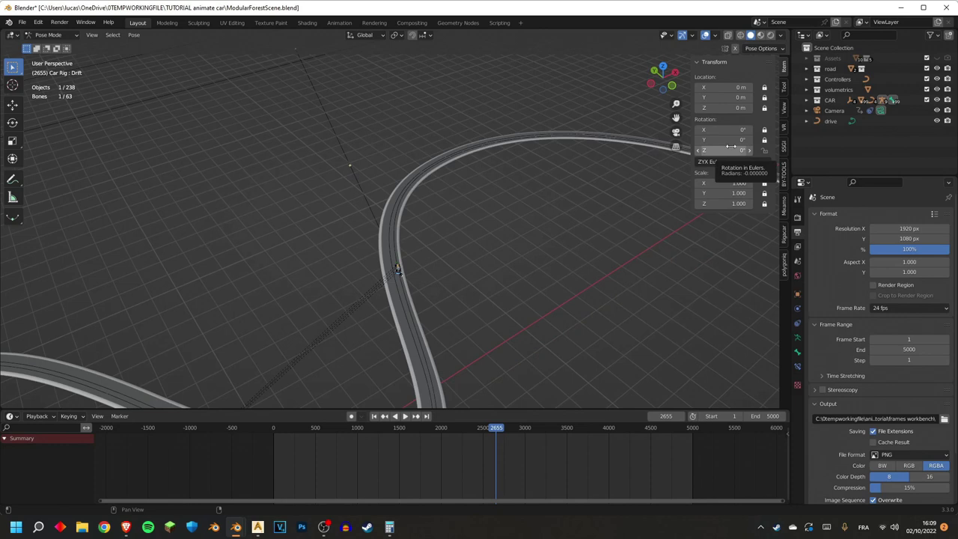
{"action": "key", "text": "i"}
{"action": "scroll", "coordinate": [514, 291], "scroll_direction": "up", "scroll_amount": 3}
- Rotate the Drift bone around the Z axis in the bend near frame 3100, keyframe it, and advance the animation to about frame 4500
{"action": "left_click", "coordinate": [531, 456]}
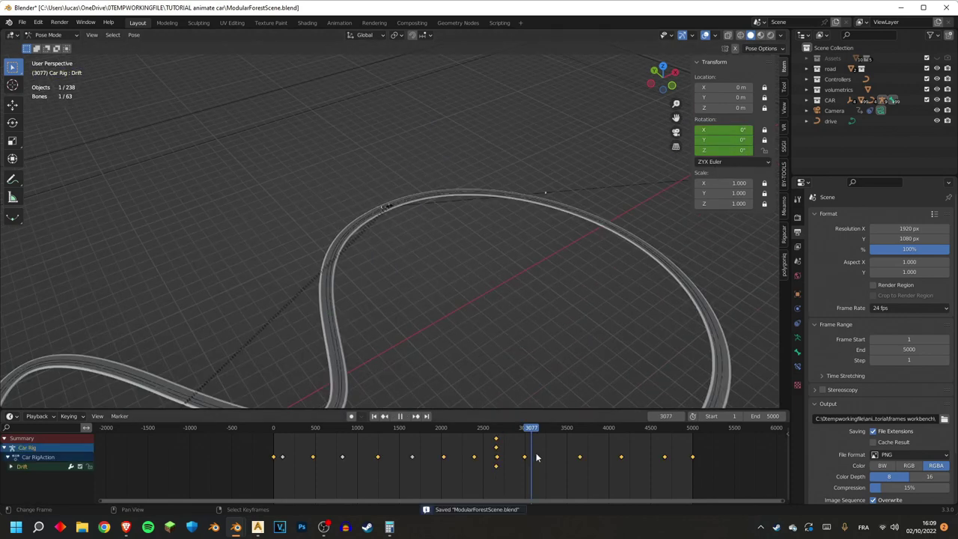
{"action": "left_click_drag", "start_coordinate": [521, 453], "coordinate": [533, 457]}
{"action": "scroll", "coordinate": [432, 233], "scroll_direction": "up", "scroll_amount": 4}
{"action": "key", "text": "KP_Decimal"}
{"action": "middle_click_drag", "start_coordinate": [431, 233], "coordinate": [556, 250]}
{"action": "key", "text": "r"}
{"action": "key", "text": "z"}
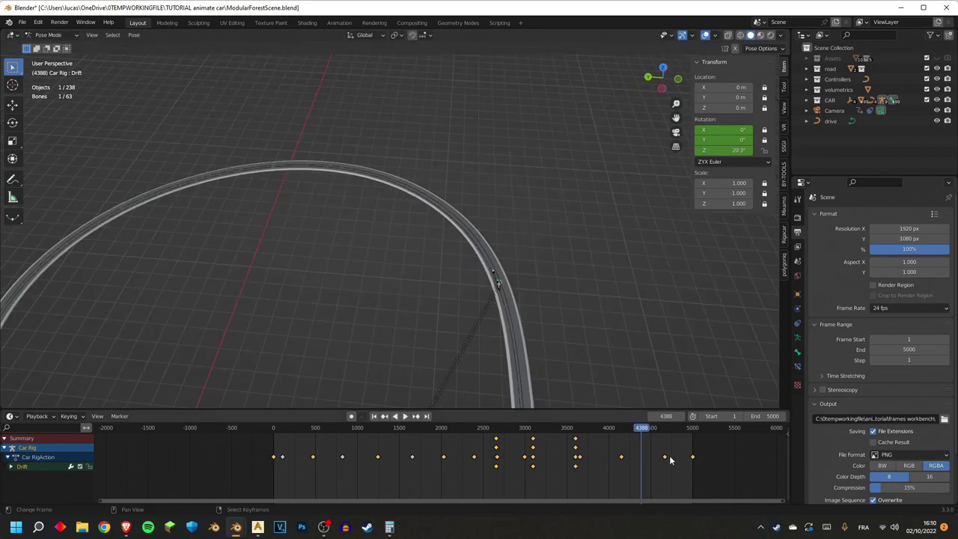
{"action": "left_click", "coordinate": [670, 458]}
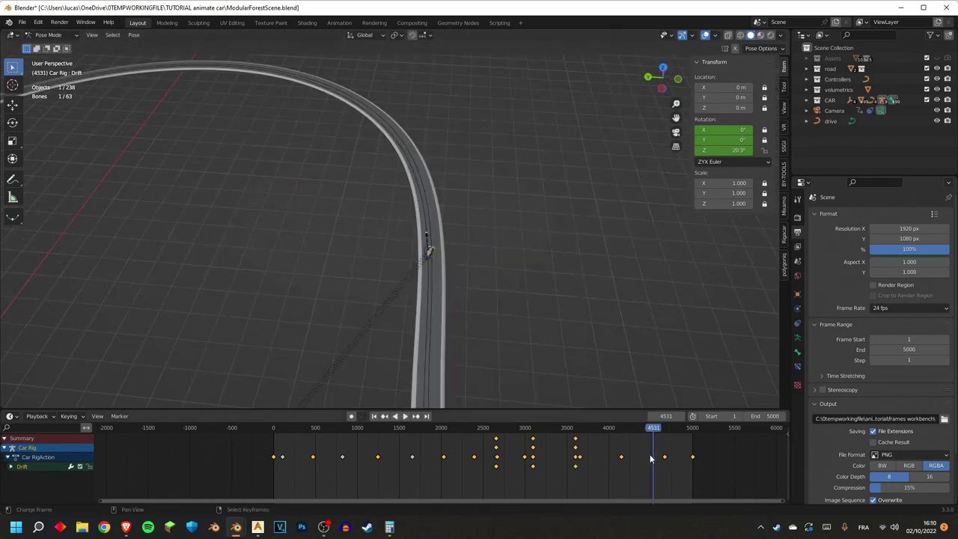
{"action": "left_click_drag", "start_coordinate": [651, 458], "coordinate": [646, 453]}
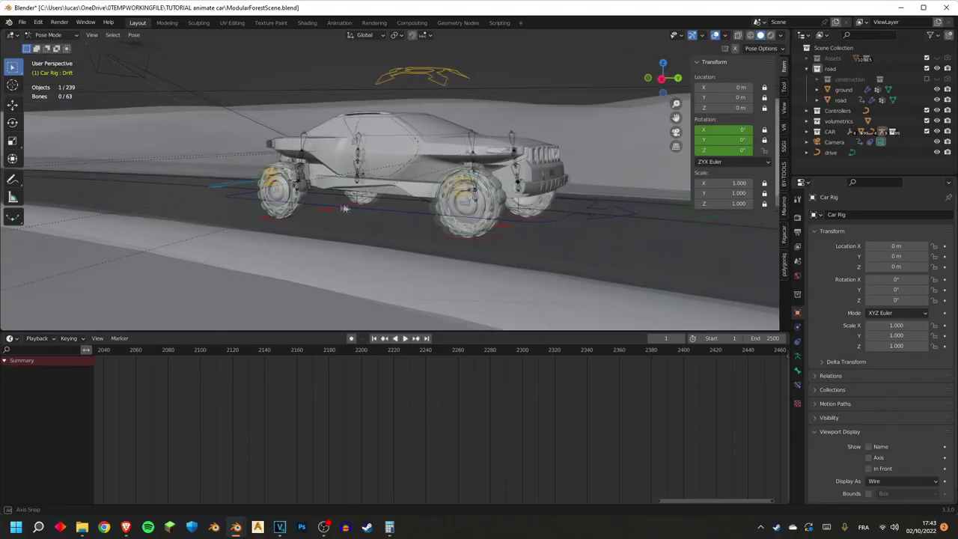
- Select the Car Rig in Object Mode and bake its car steering from frame 1 to 2501 with rotation factor 1.00 and keyframe tolerance 0.01
{"action": "middle_click_drag", "start_coordinate": [396, 214], "coordinate": [419, 219]}
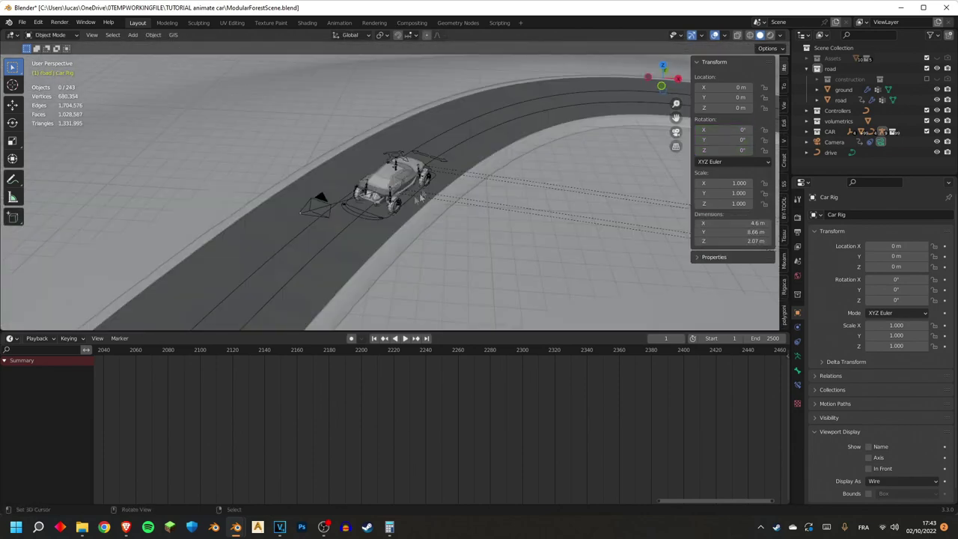
{"action": "right_click", "coordinate": [405, 199]}
{"action": "middle_click_drag", "start_coordinate": [361, 260], "coordinate": [375, 259]}
{"action": "scroll", "coordinate": [374, 258], "scroll_direction": "down", "scroll_amount": 5}
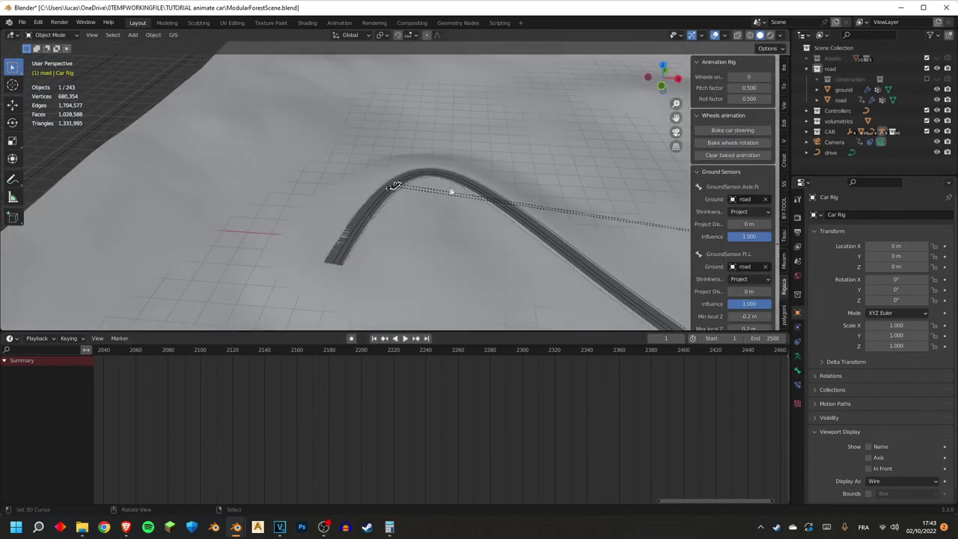
{"action": "middle_click_drag", "start_coordinate": [452, 188], "coordinate": [524, 197]}
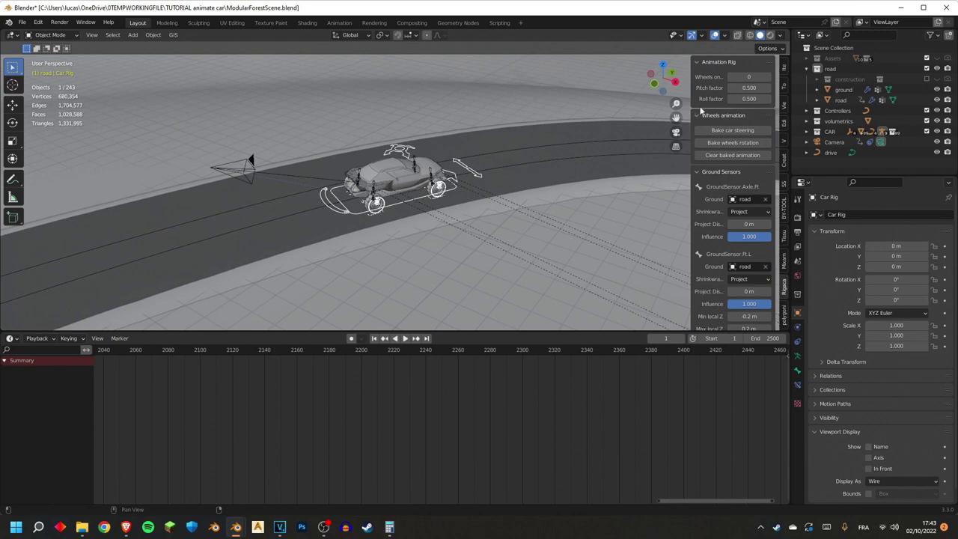
{"action": "left_click", "coordinate": [722, 130]}
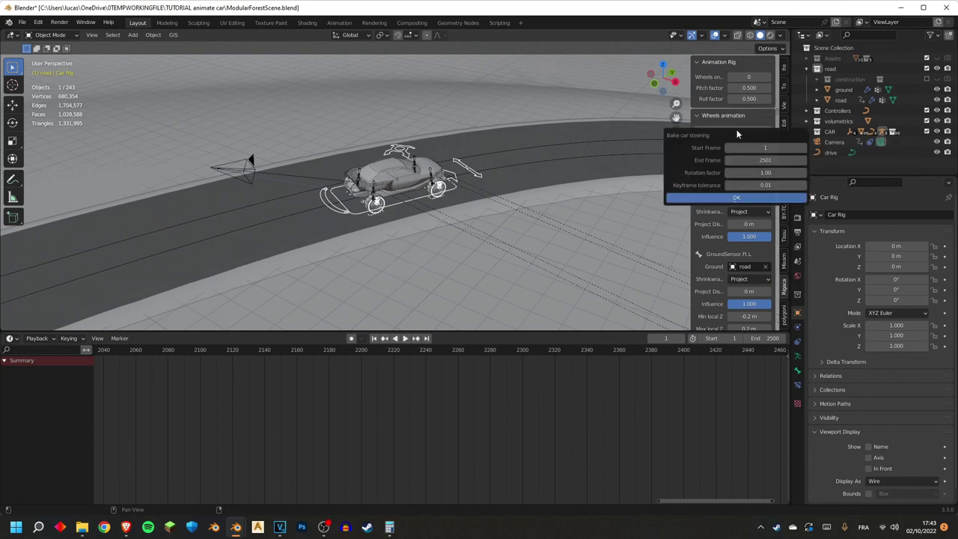
{"action": "left_click", "coordinate": [762, 198]}
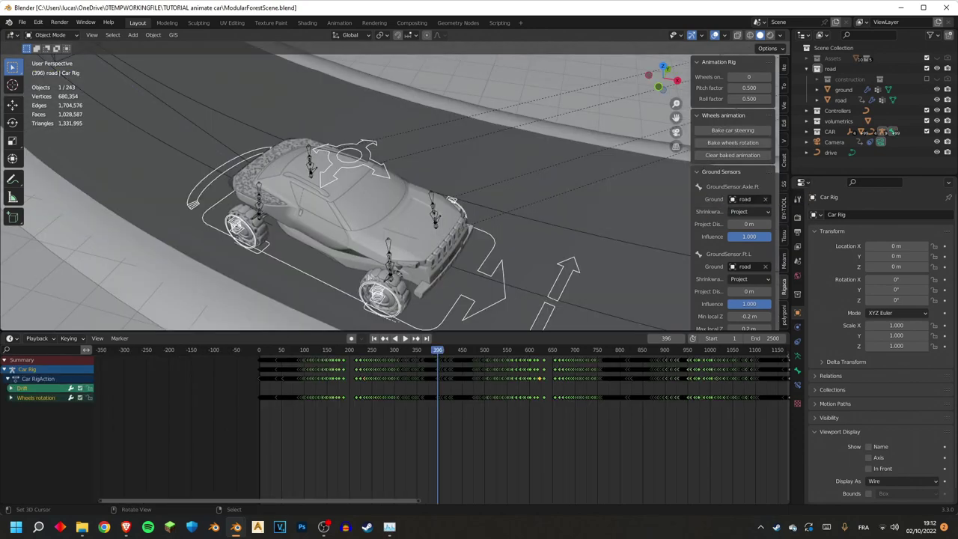
- Open the wheels rotation bake settings for the Car Rig
{"action": "middle_click_drag", "start_coordinate": [352, 239], "coordinate": [379, 237]}
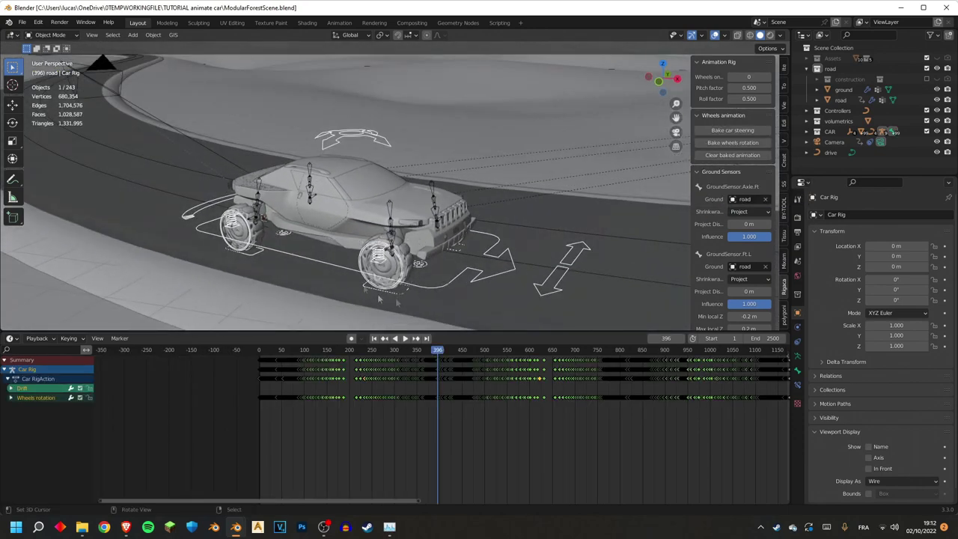
{"action": "left_click", "coordinate": [746, 145]}
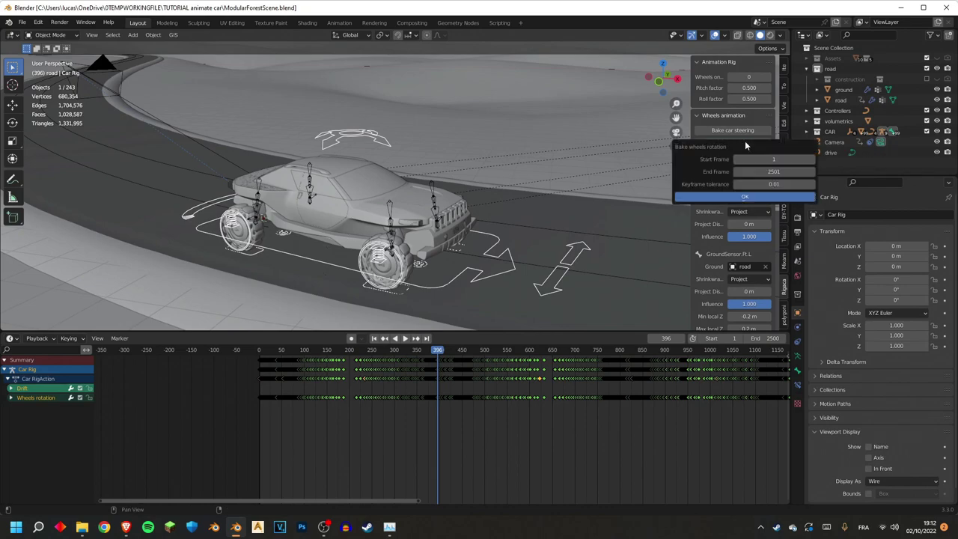